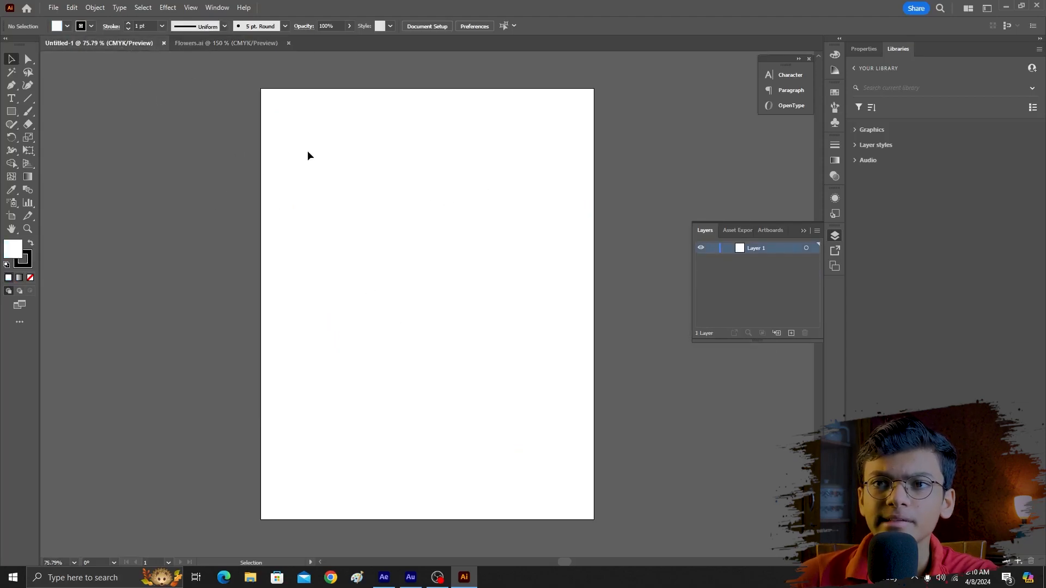
Create a 30-point star on the artboard with Radius 1 of 25 pt and Radius 2 of 50 pt
left_click(14, 113)
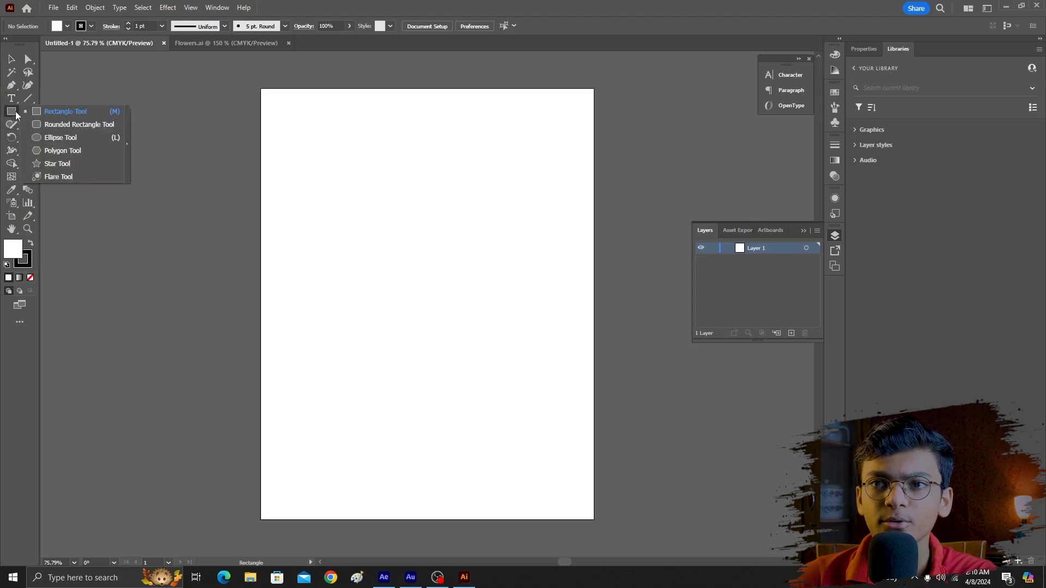
left_click(61, 164)
left_click(389, 268)
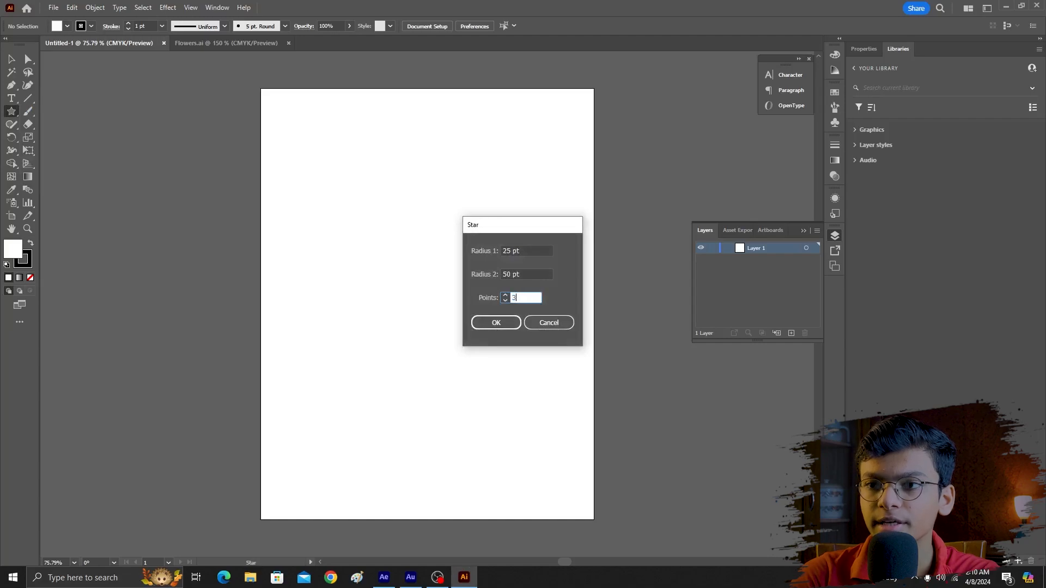
left_click(495, 322)
Enlarge the star to about 378 × 376 pt and reposition it near the middle of the artboard
key("v")
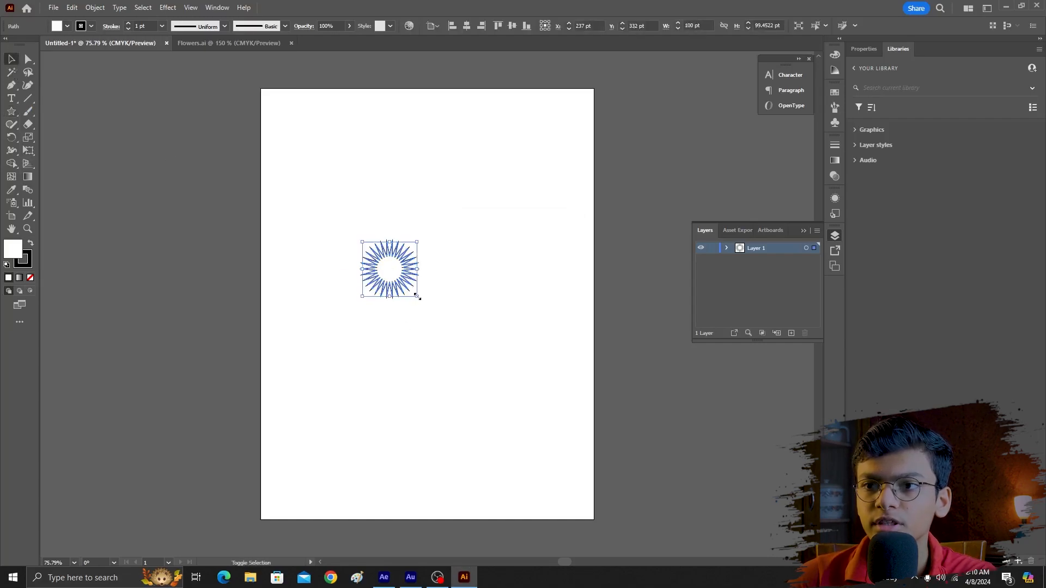
left_click_drag(418, 297, 494, 373)
left_click_drag(404, 301, 429, 321)
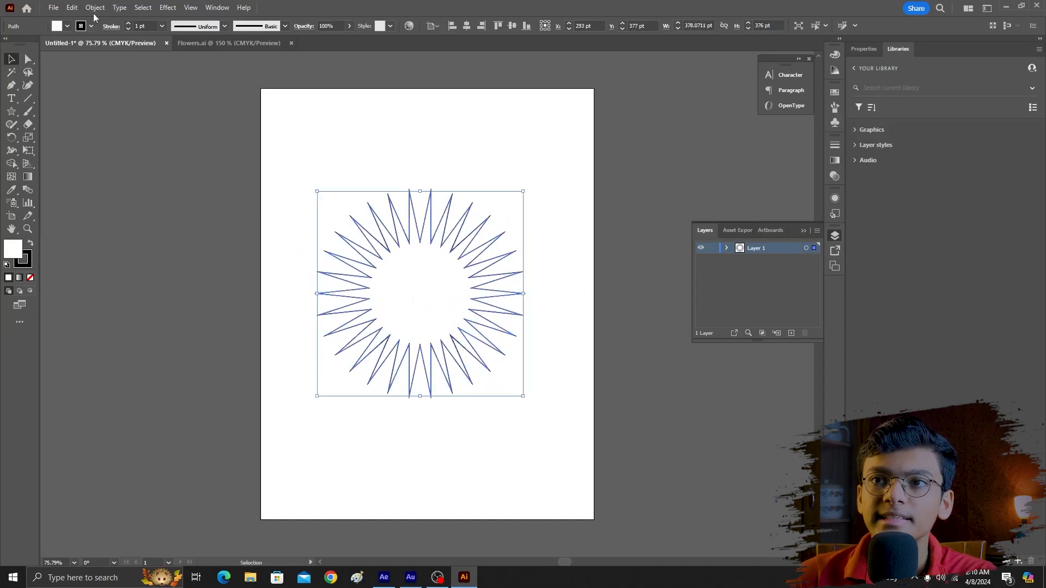
Fill the star with the White, Black gradient and recolor its white starting stop to bright blue
left_click(835, 161)
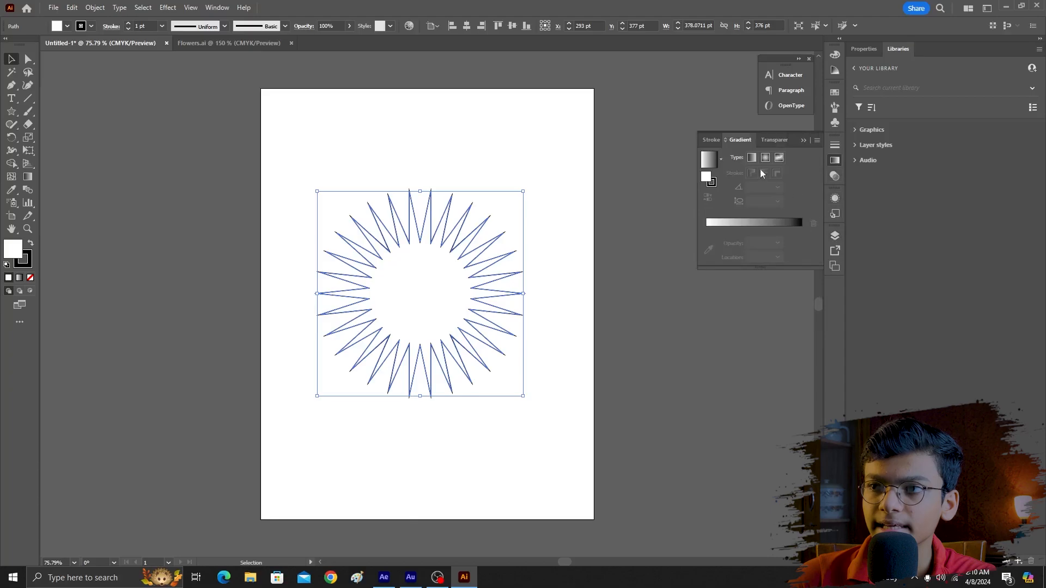
left_click(721, 159)
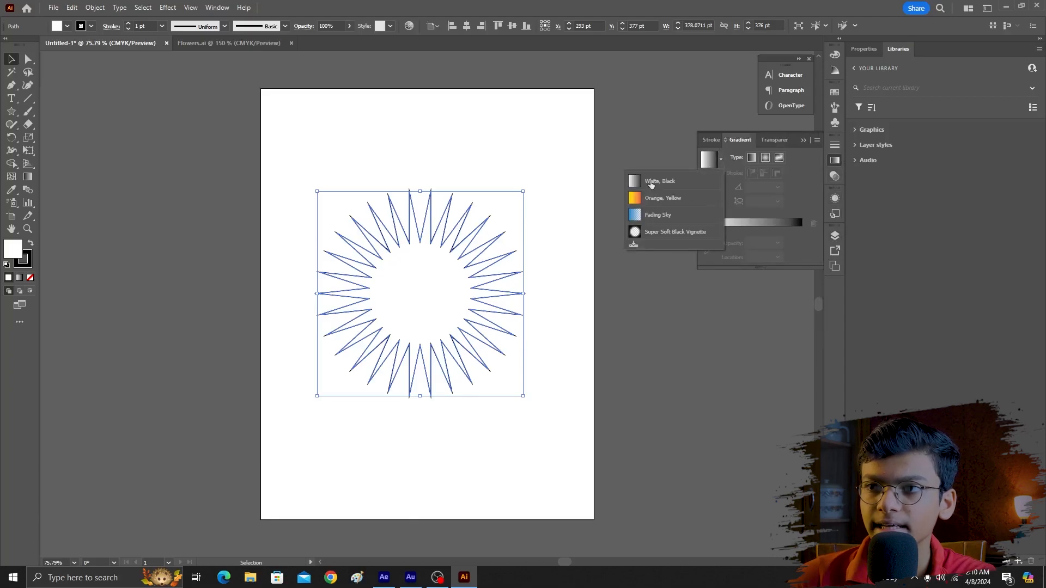
left_click(651, 183)
left_click(706, 243)
double_click(706, 243)
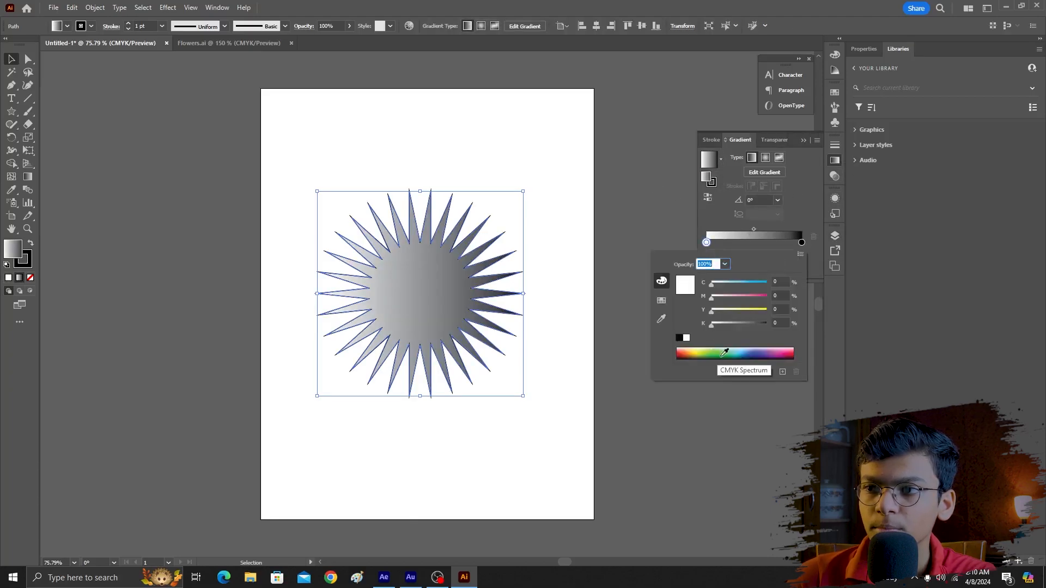
left_click(745, 287)
Recolor the gradient's black end stop to a light blue of about C 58%, M 7%, Y 0%, K 0%
double_click(802, 243)
left_click(744, 350)
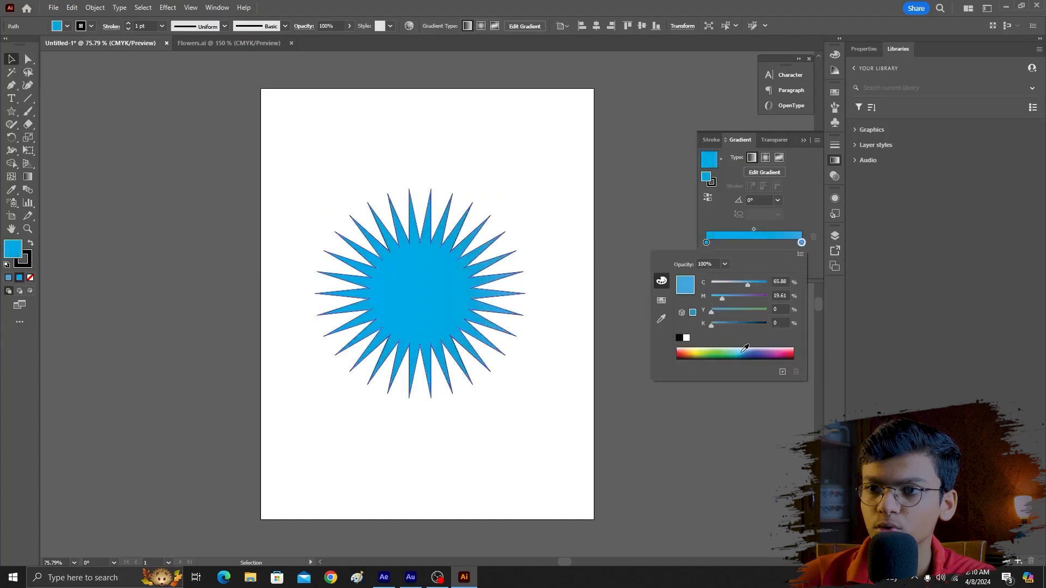
left_click_drag(740, 352, 741, 351)
left_click(800, 218)
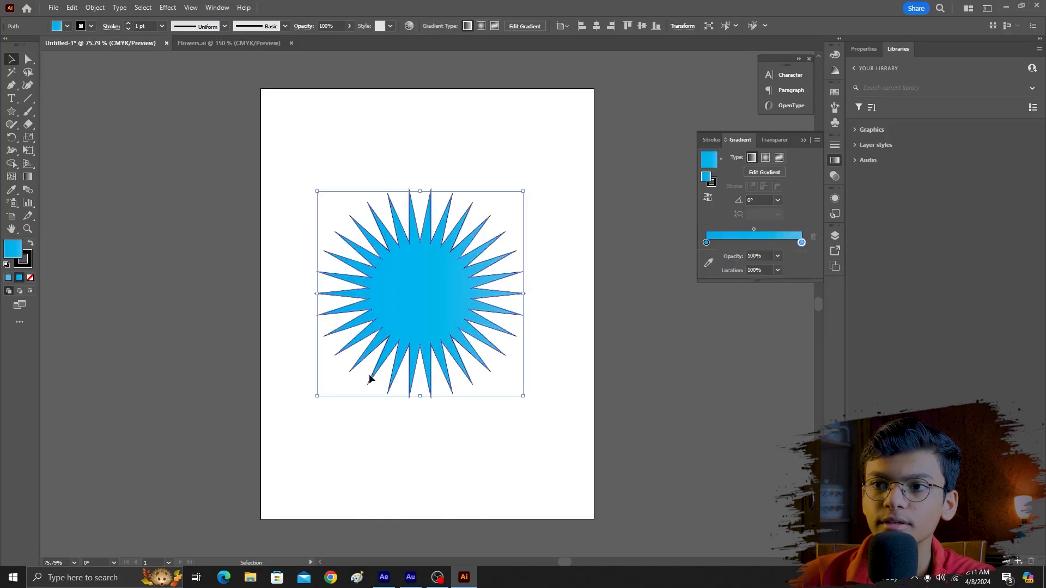
Add a little black to the gradient's end stop and move the starting stop to a location of about 20.67%
mouse_move(707, 244)
left_mouse_down()
mouse_move(733, 244)
mouse_move(703, 246)
left_mouse_up()
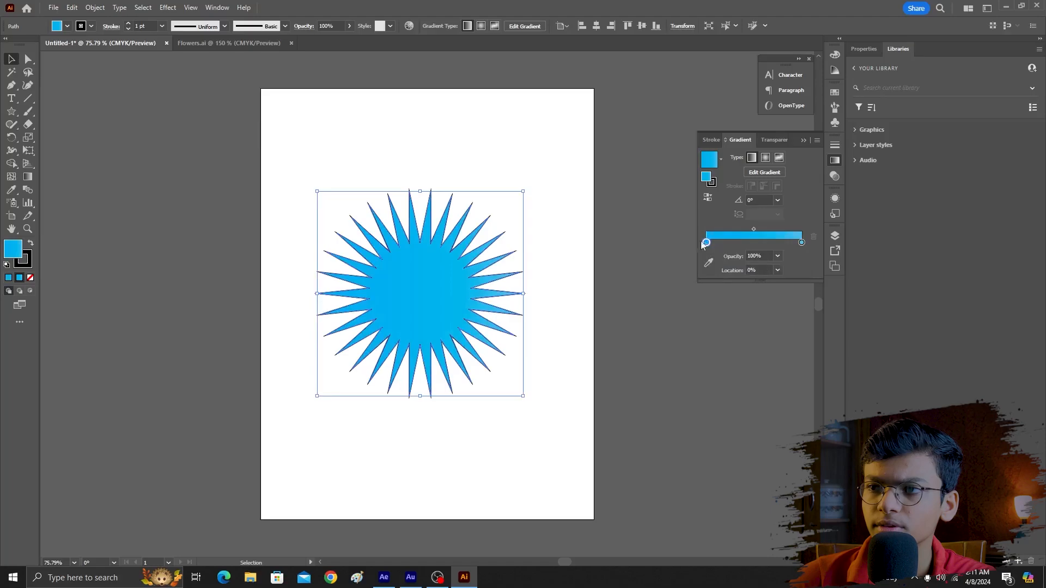
double_click(801, 242)
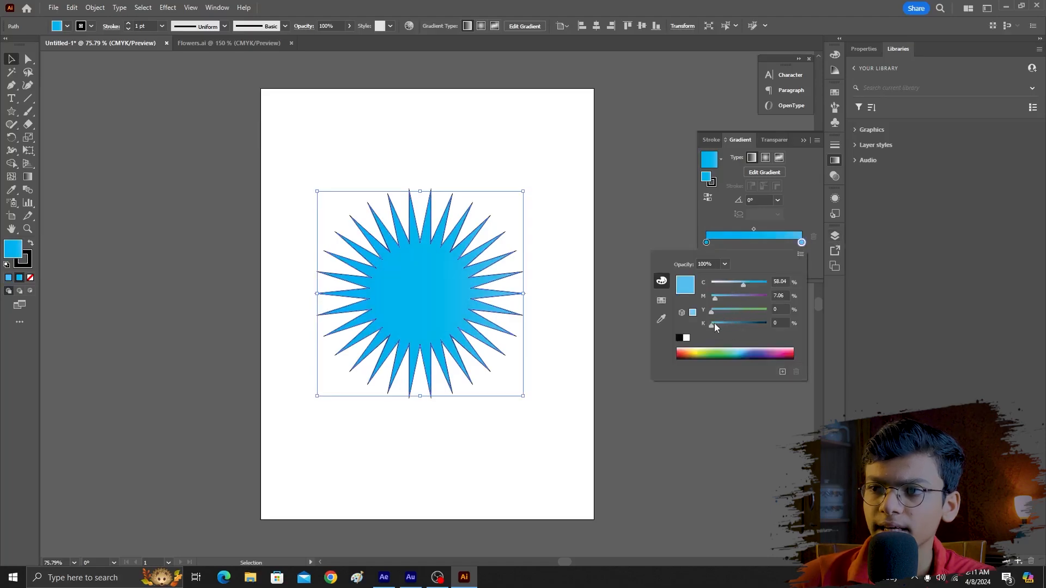
left_click_drag(717, 326, 723, 326)
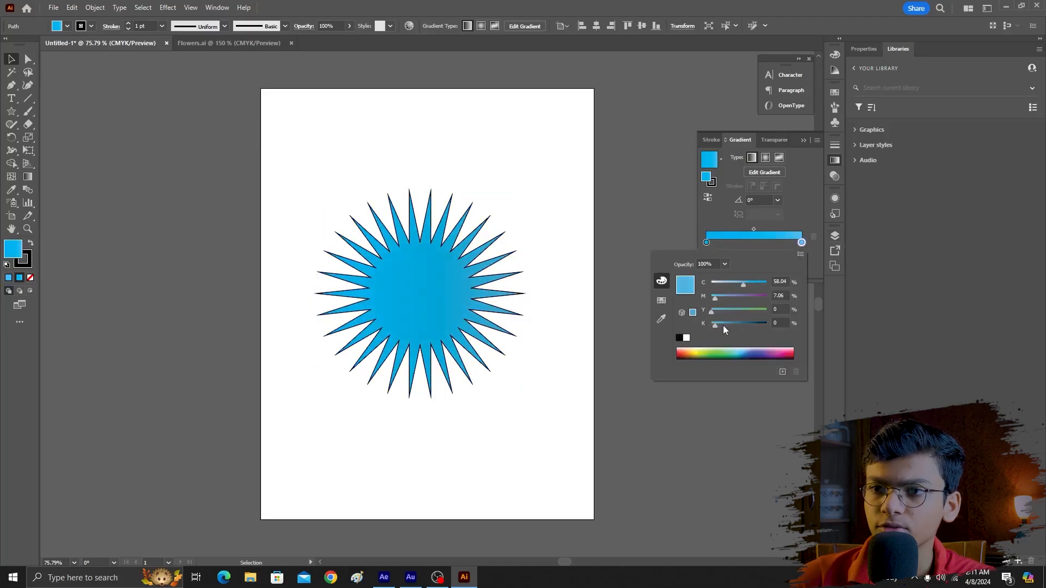
left_click(802, 230)
left_click_drag(707, 243, 727, 245)
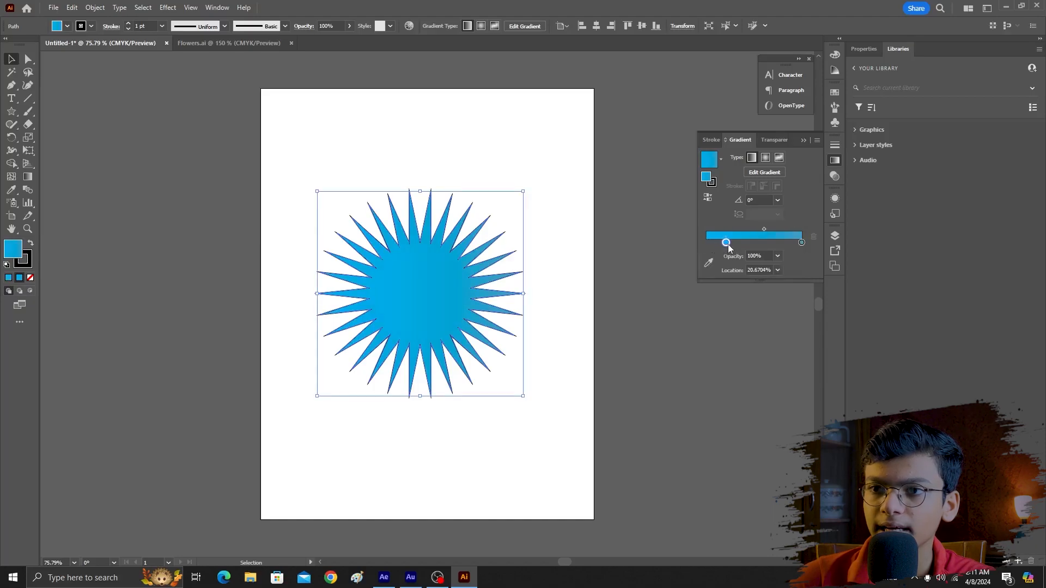
Remove the black stroke from the gradient-filled star by setting its stroke to None
left_click(663, 394)
left_click(422, 296)
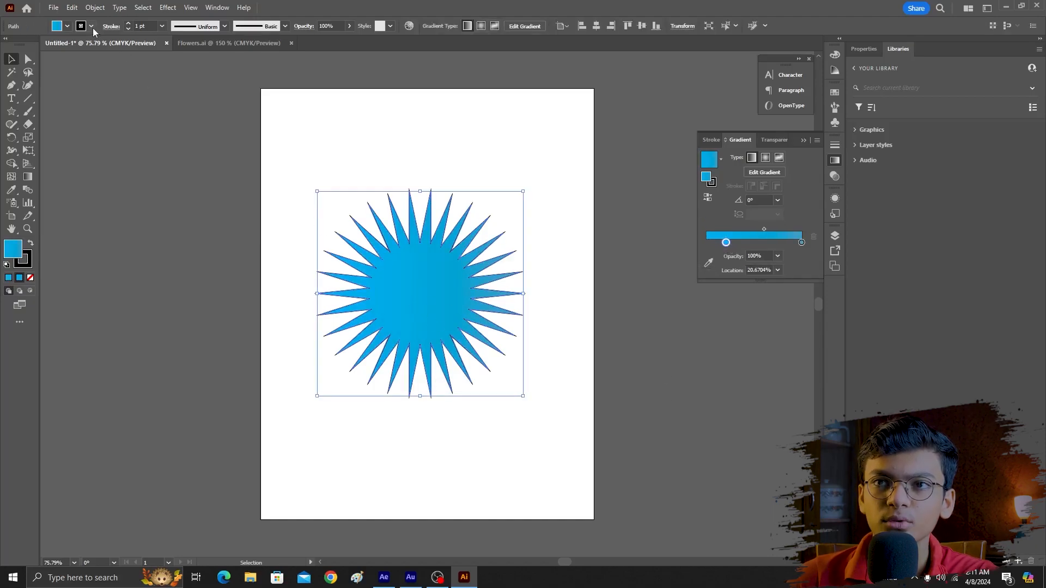
left_click(91, 28)
left_click(10, 47)
left_click(484, 441)
Slightly round all the tips and inner corners of the star using its live corner handles
left_click(422, 247)
scroll(413, 206, "up", 5)
key("a")
key("v")
key("a")
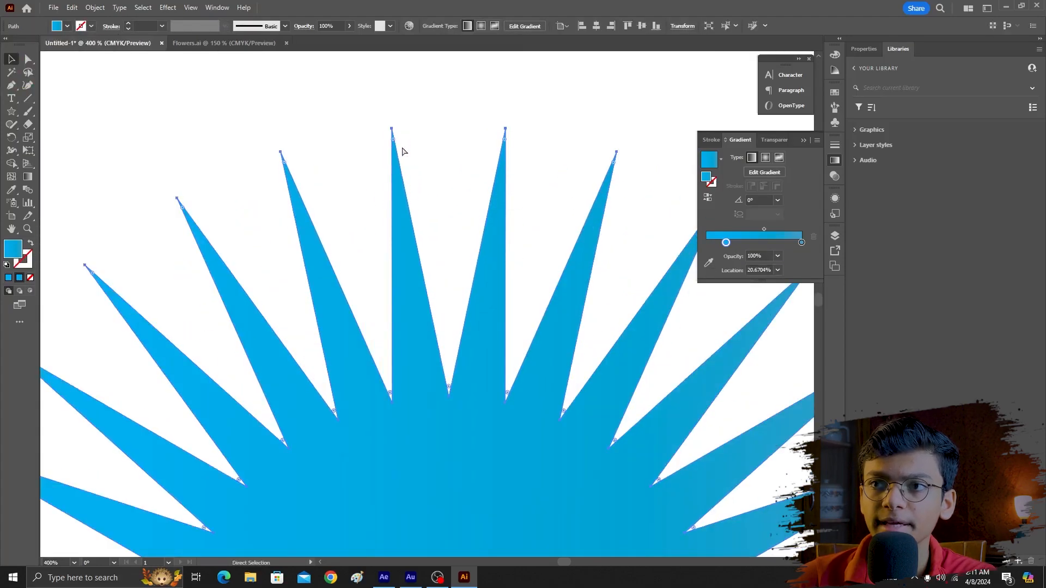
left_click_drag(395, 153, 395, 155)
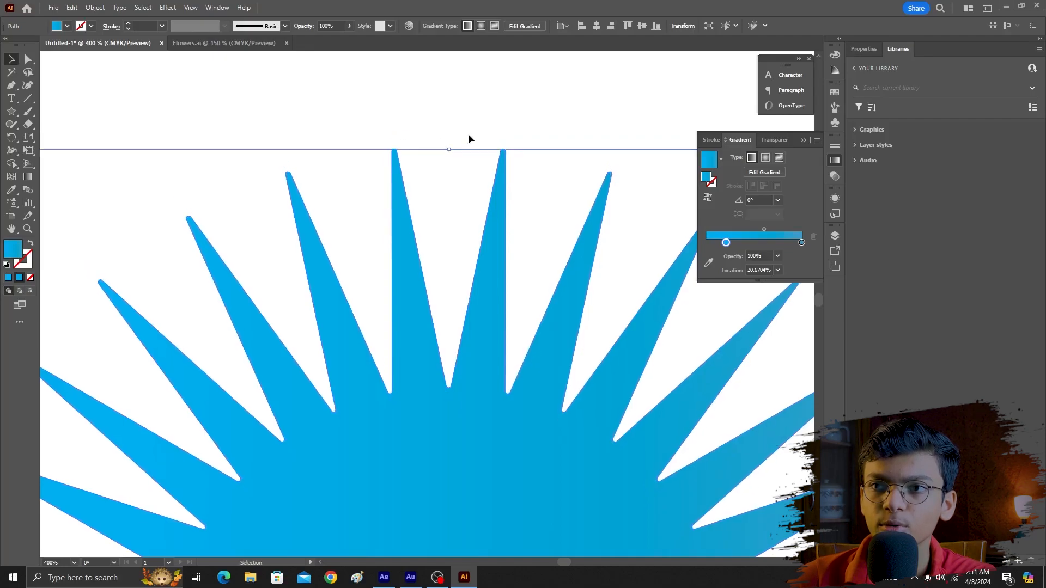
key("v")
key("ctrl+0")
Make a copy of the star in place and shrink it to a small star centered on the large one
left_click(516, 392)
left_click(470, 308)
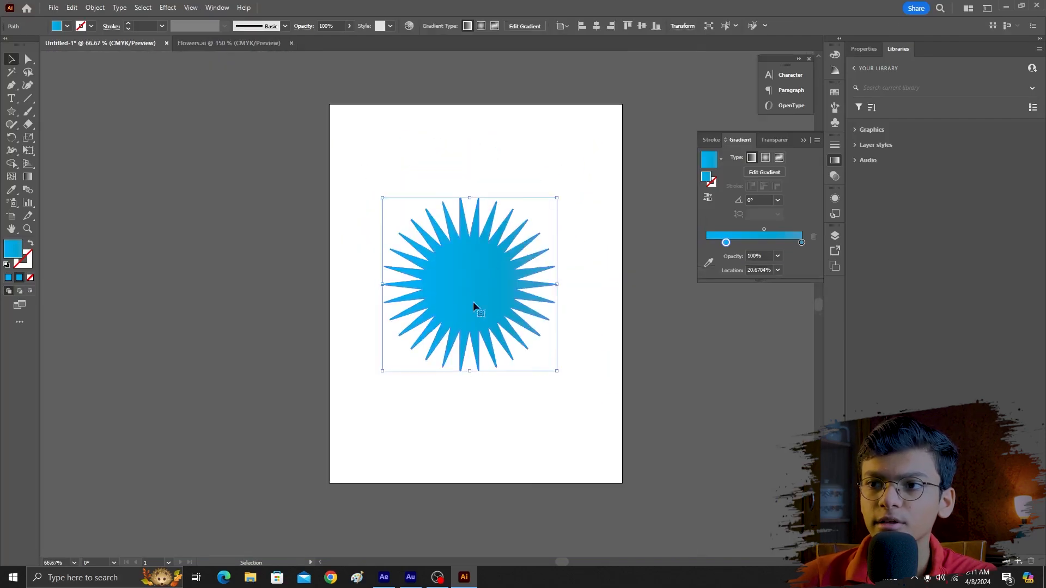
right_click(471, 296)
mouse_move(533, 306)
left_click(624, 306)
left_click_drag(559, 374, 491, 306)
Select both stars and set the Blend Options to Specified Steps of 100 with Align to Path orientation
left_click_drag(535, 396, 405, 180)
left_click(554, 402)
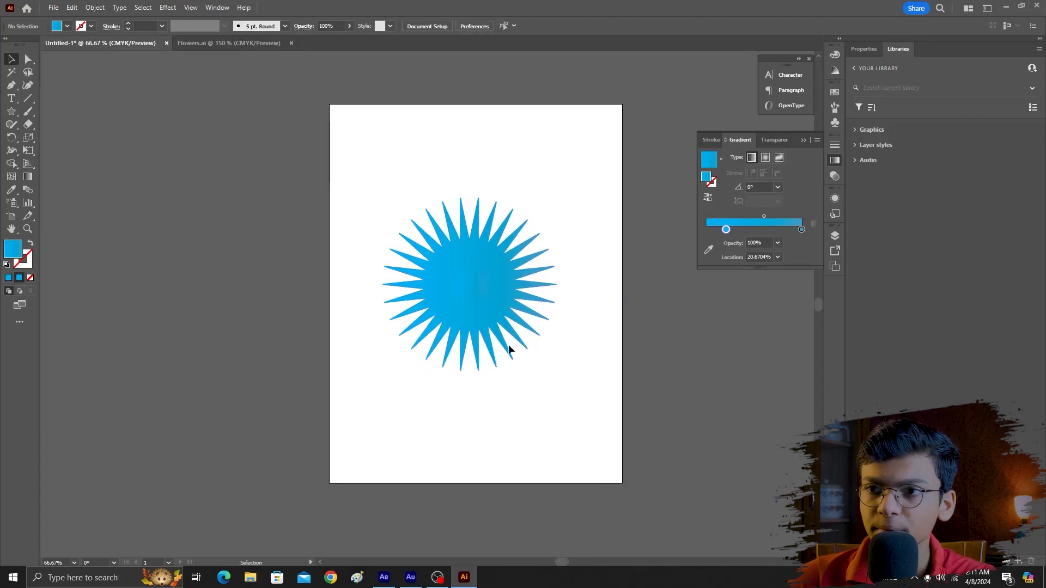
left_click_drag(525, 377, 402, 208)
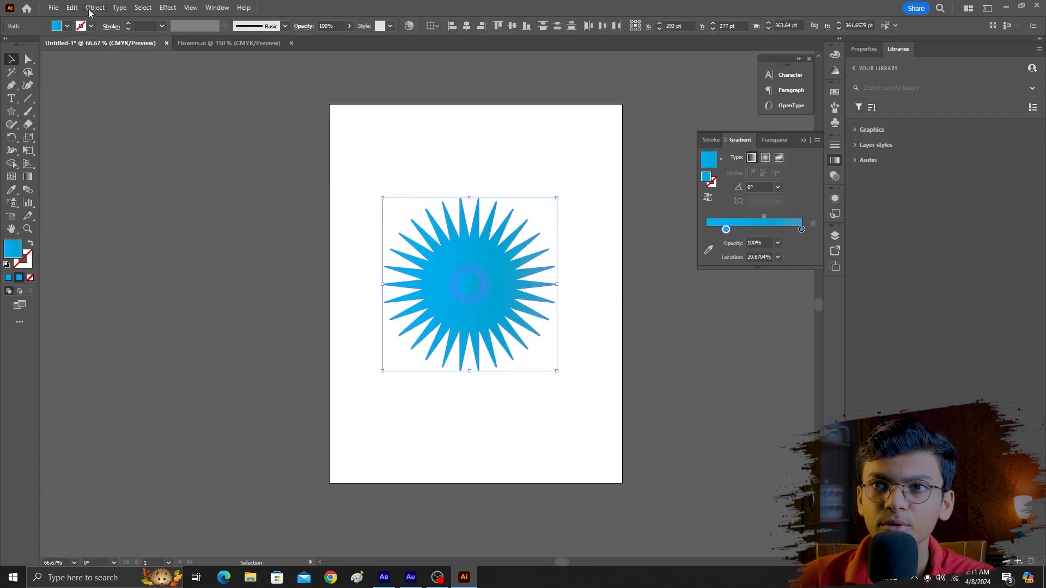
left_click(97, 8)
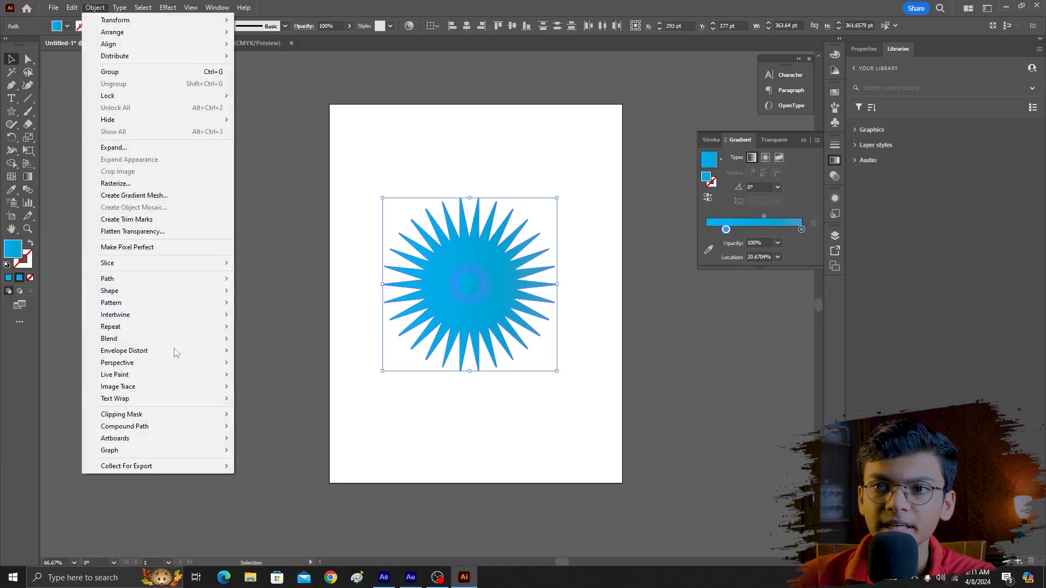
mouse_move(158, 338)
left_click(298, 367)
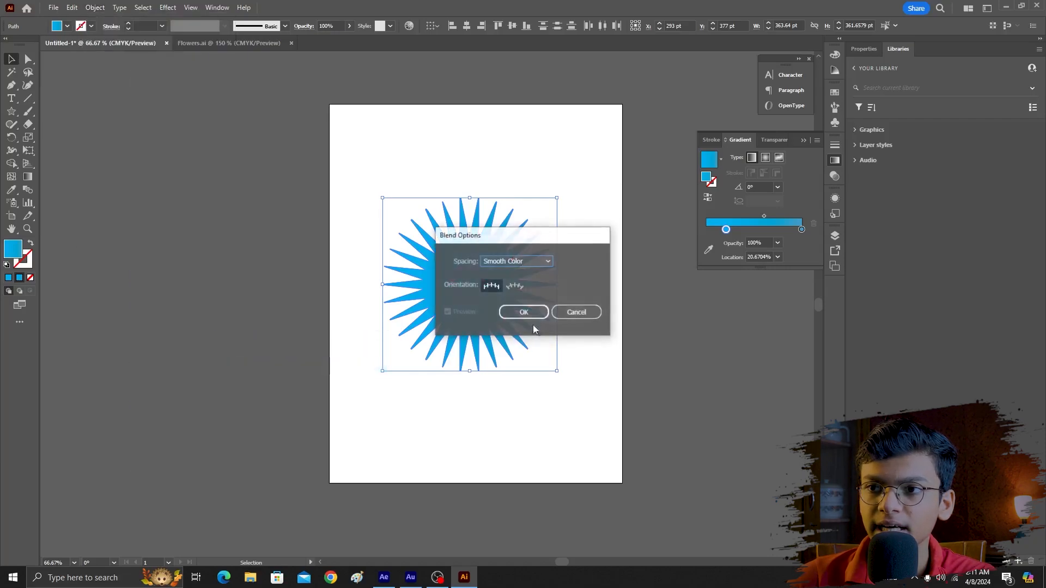
left_click(511, 264)
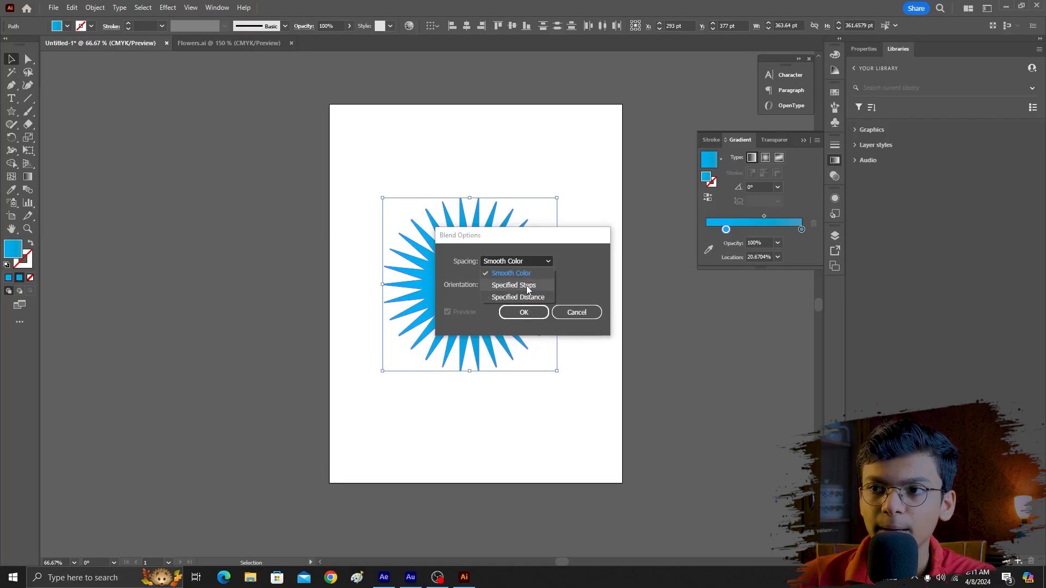
left_click(514, 285)
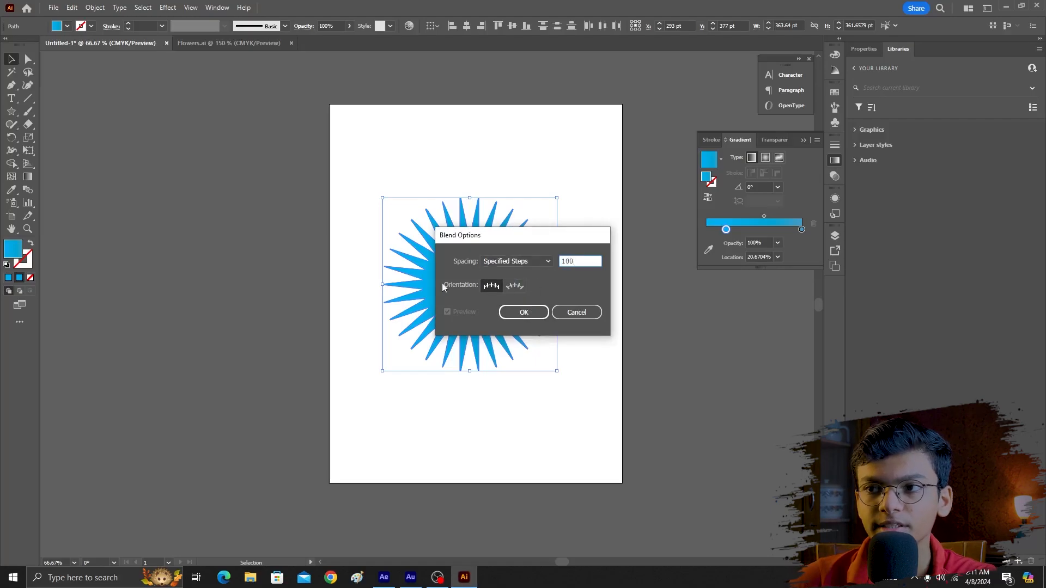
left_click(516, 287)
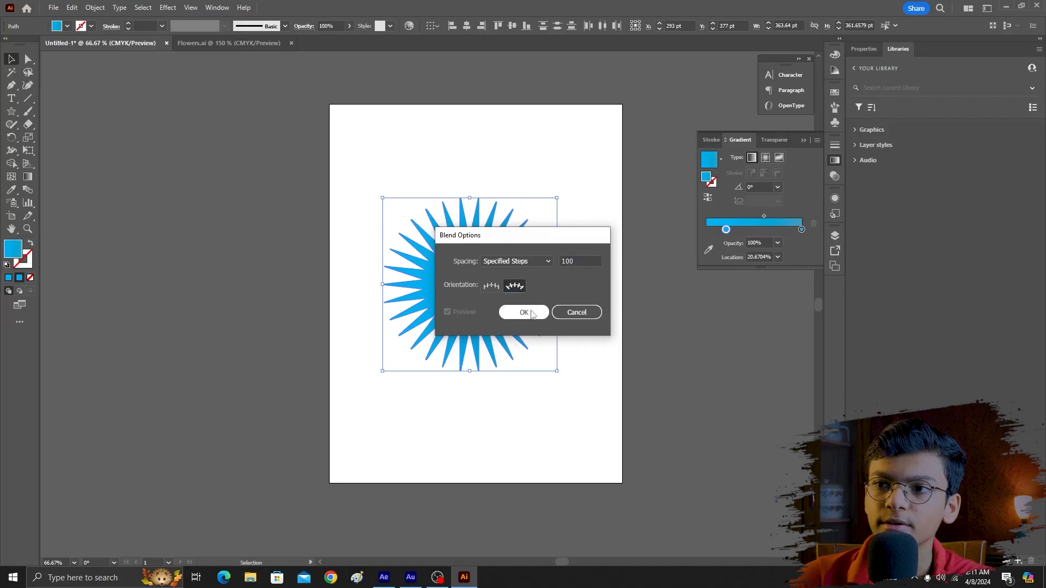
left_click(523, 312)
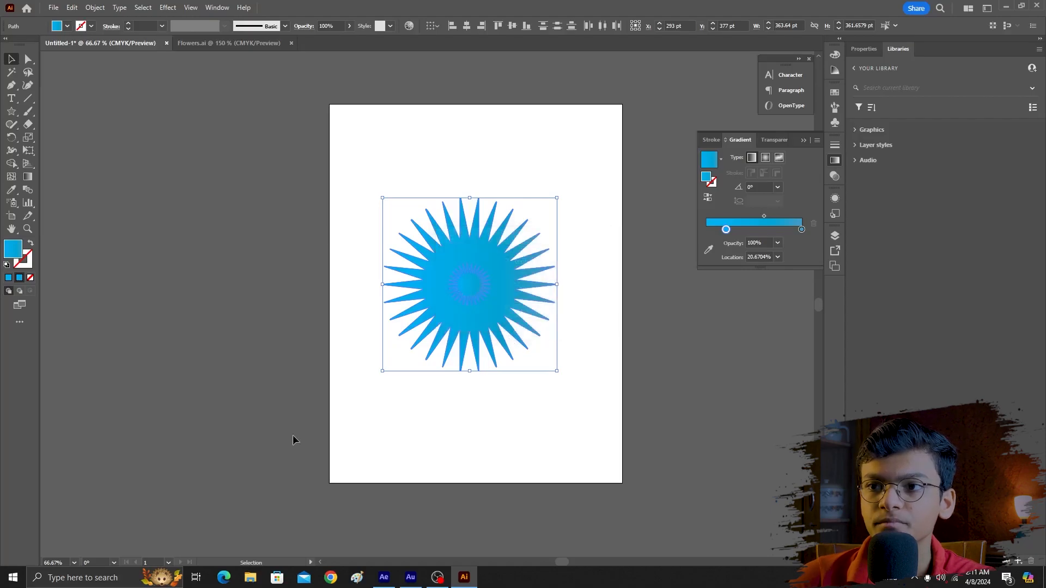
Make a blend between the large star and the small centered star
left_click(94, 8)
mouse_move(180, 339)
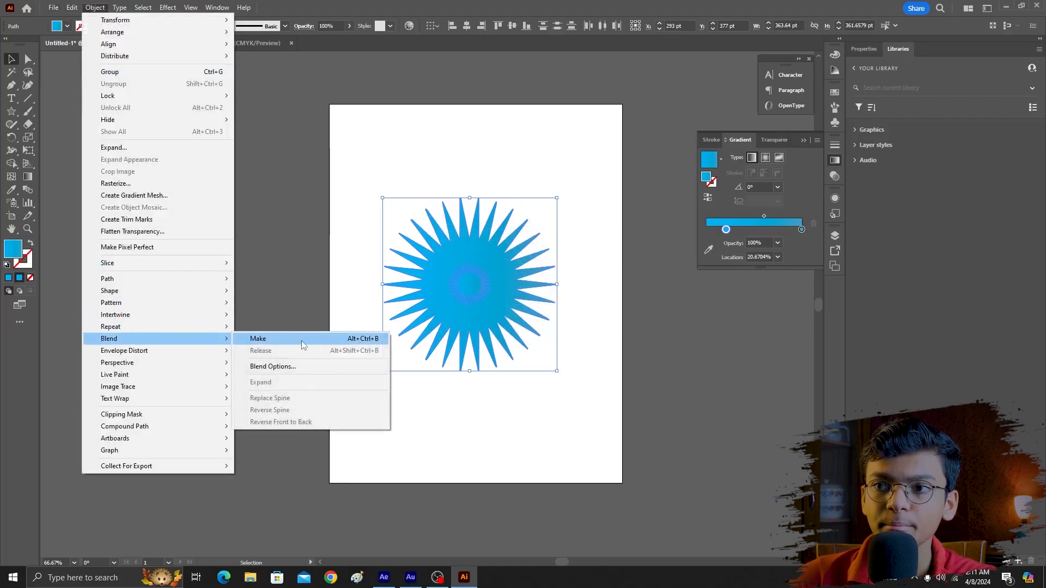
left_click(305, 342)
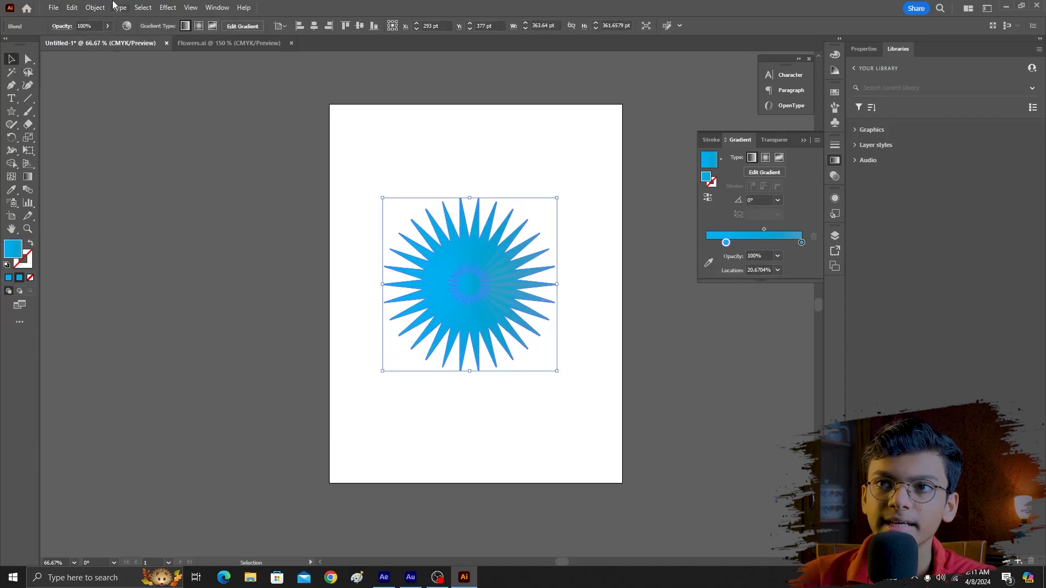
Apply the Pucker & Bloat effect to the star blend with a negative pucker value
left_click(168, 7)
mouse_move(213, 98)
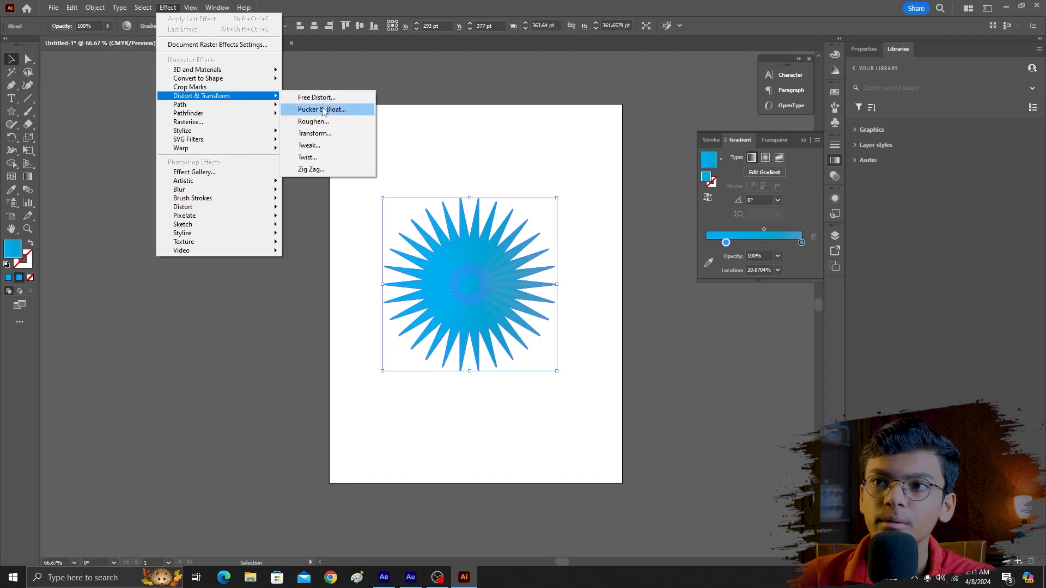
left_click(322, 110)
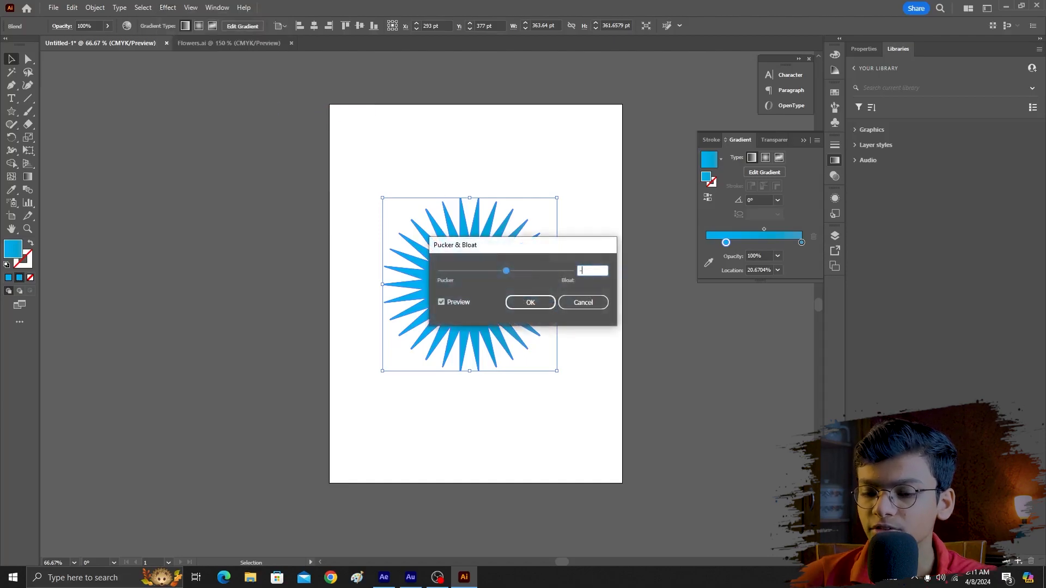
left_click(531, 302)
Apply the Roughen effect to the blend with relative size 40%, detail 0/in and smooth points
left_click(169, 8)
mouse_move(212, 98)
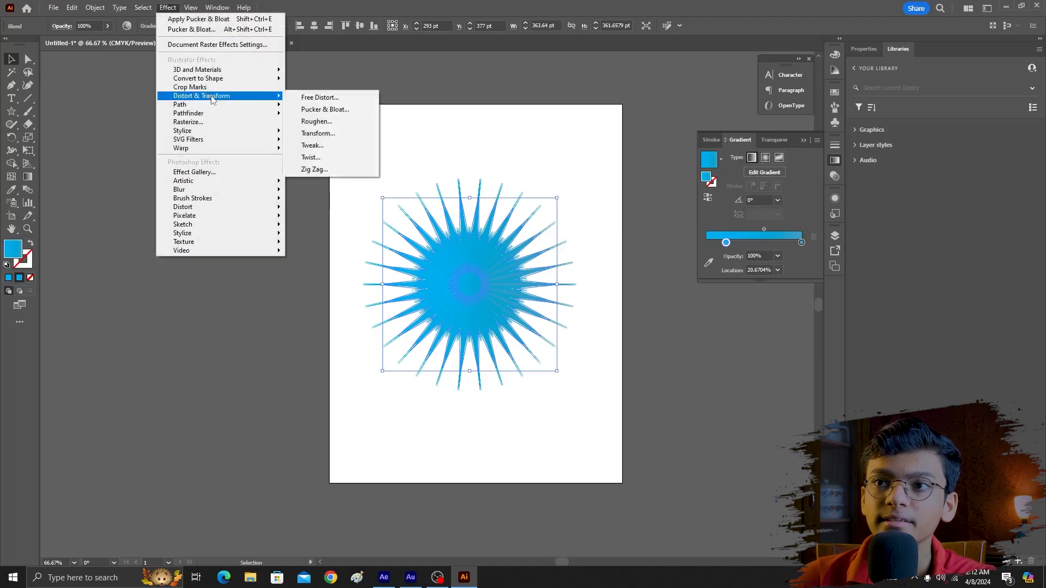
left_click(533, 276)
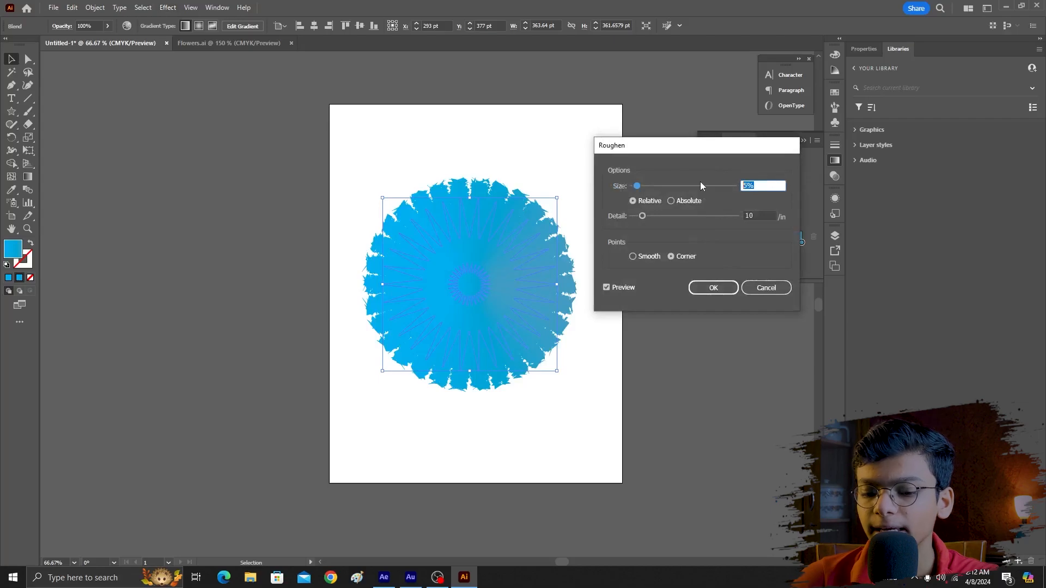
type("40")
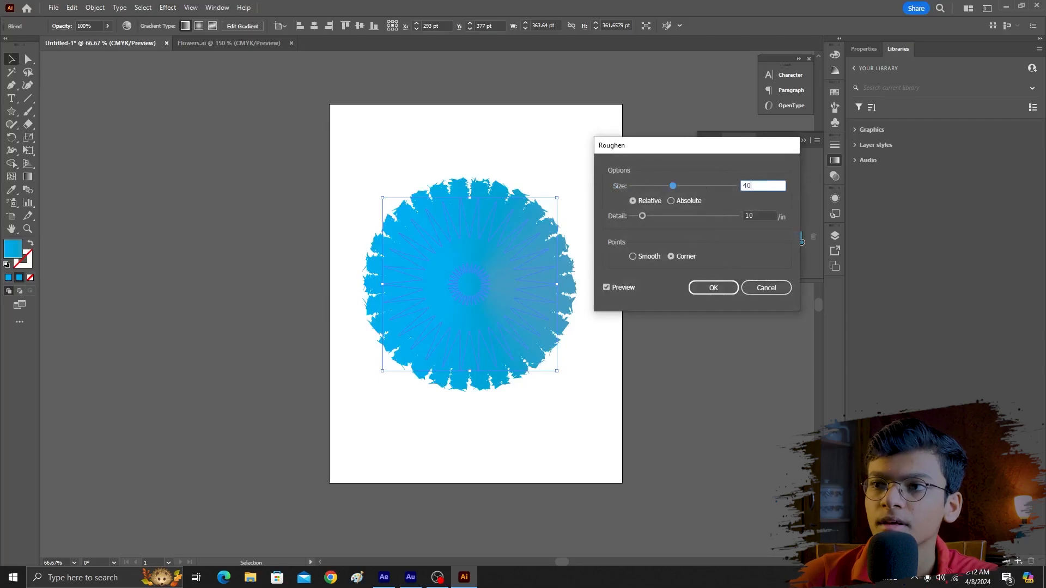
left_click(634, 256)
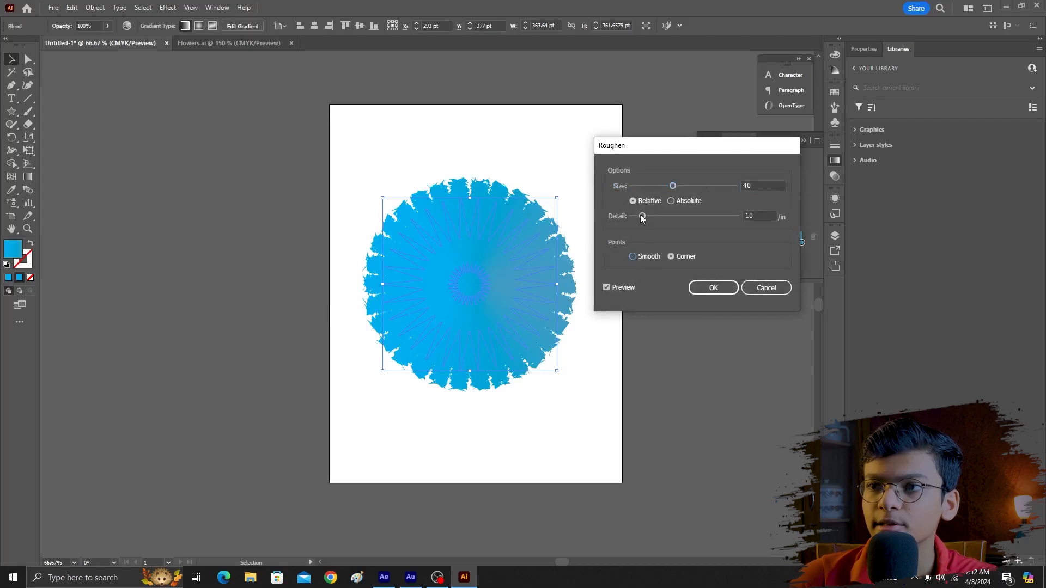
left_click(629, 215)
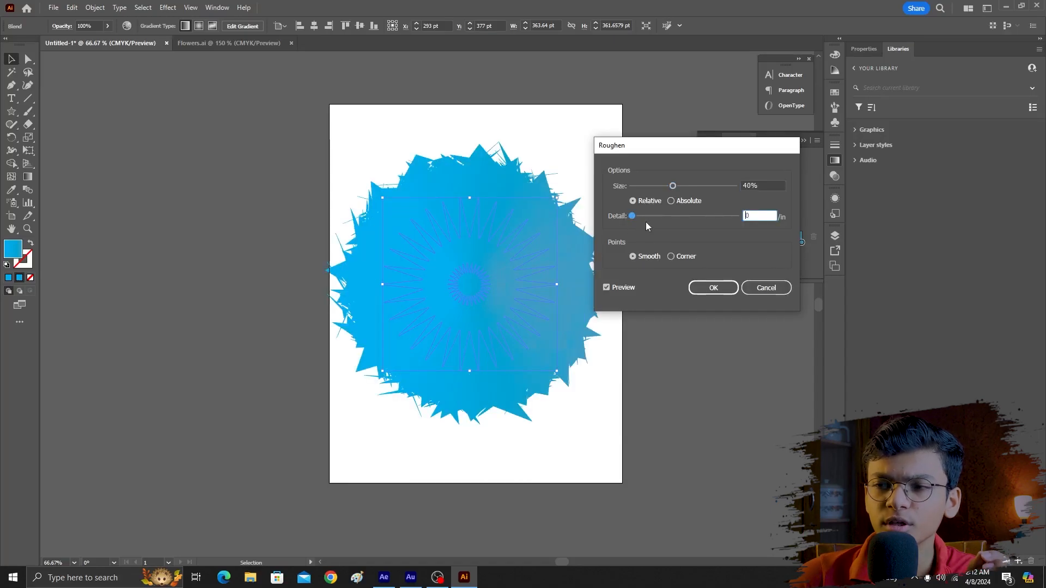
left_click(712, 293)
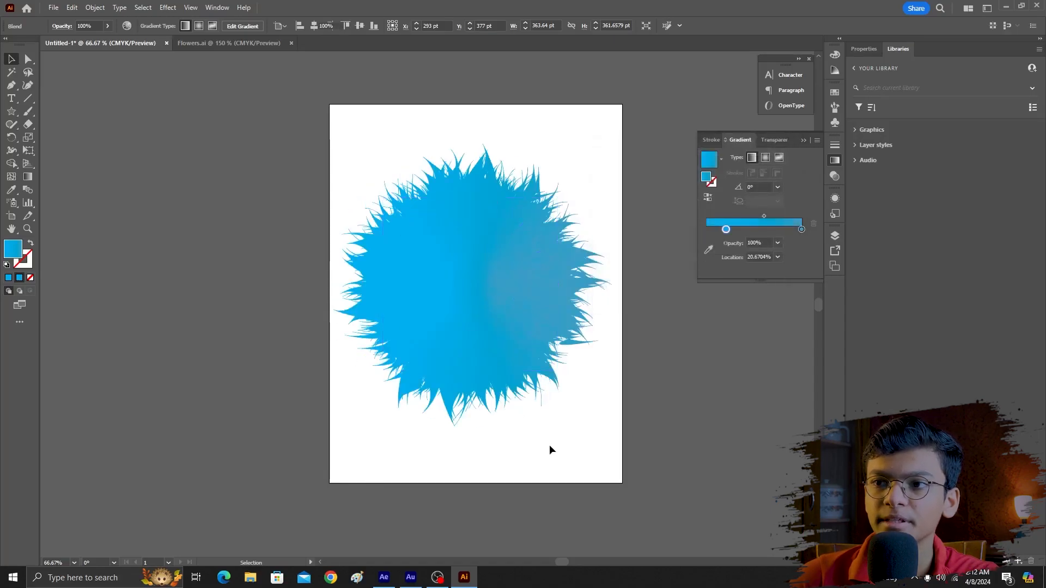
Reduce the cyan in the blend gradient's starting colour stop to make it a lighter blue
left_click(549, 450)
scroll(463, 310, "up", 4)
scroll(461, 311, "down", 4)
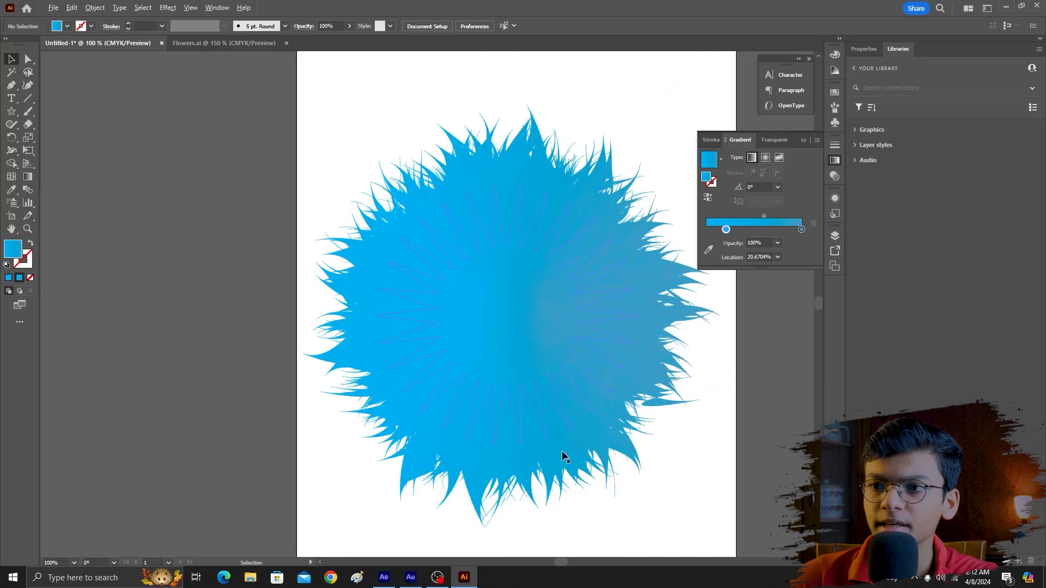
left_click(567, 456)
left_click_drag(730, 247, 689, 246)
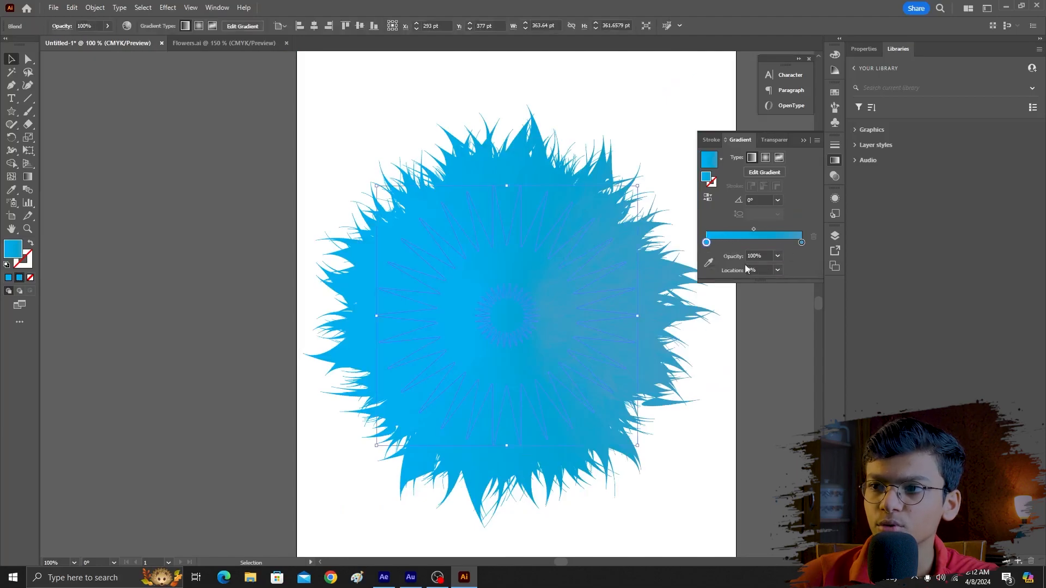
double_click(706, 243)
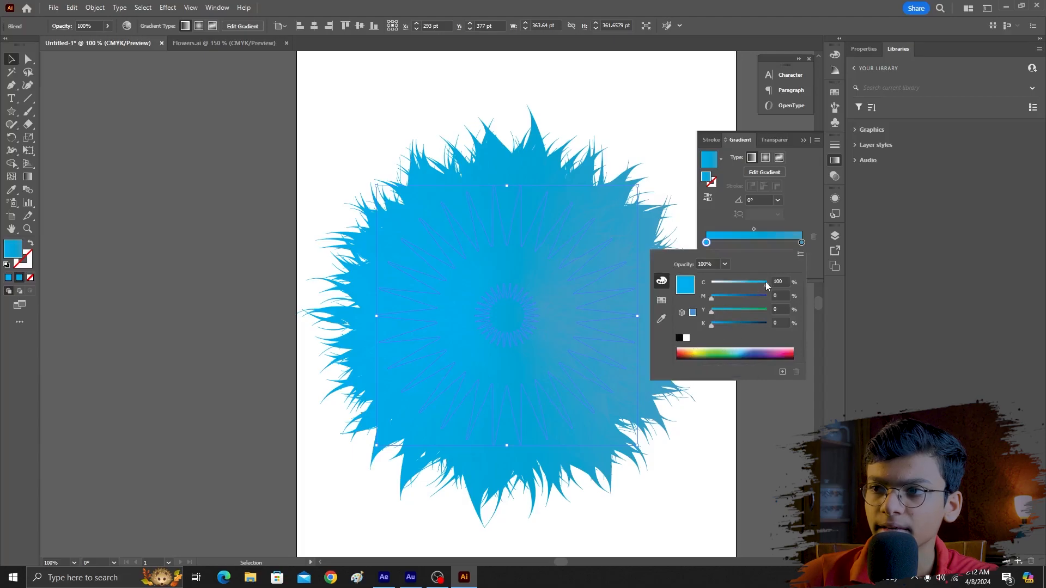
left_click_drag(746, 287, 753, 289)
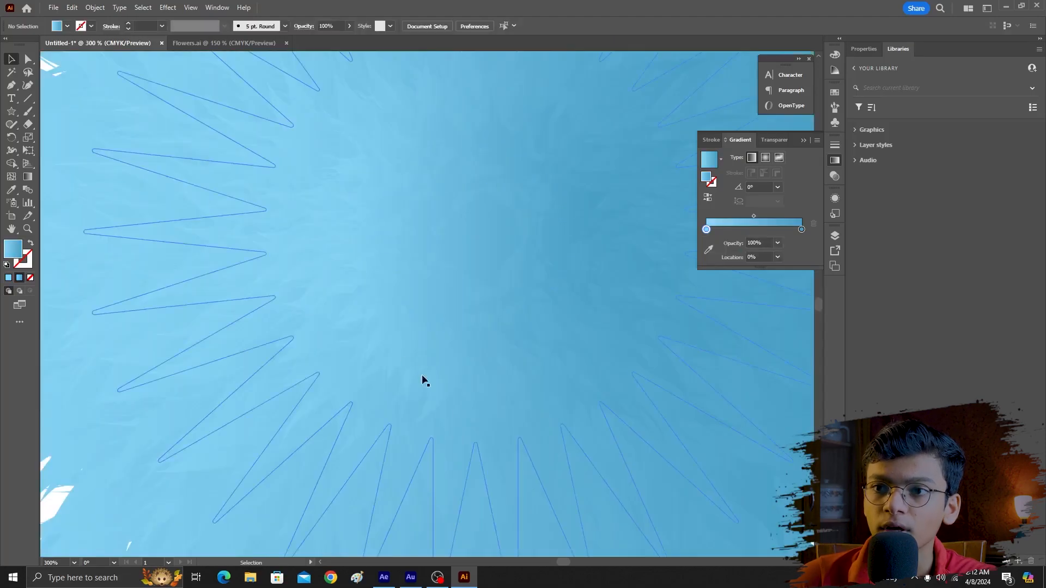
Examine the fur texture of the recoloured blend up close, and view the Flowers.ai document
scroll(421, 382, "down", 2)
scroll(318, 338, "up", 2)
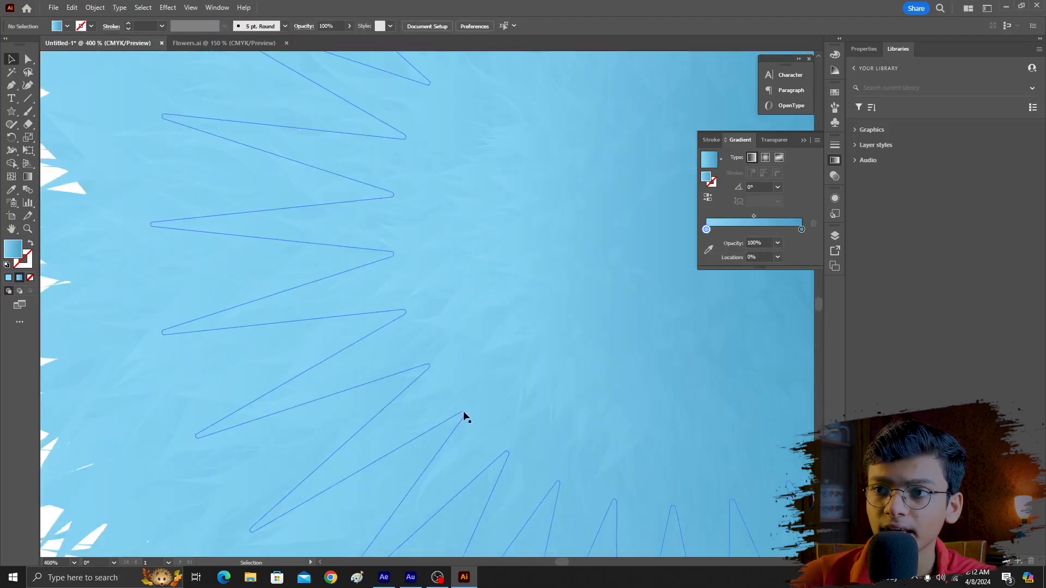
scroll(575, 406, "down", 2)
scroll(586, 408, "down", 2)
scroll(590, 410, "down", 1)
left_click_drag(554, 564, 563, 564)
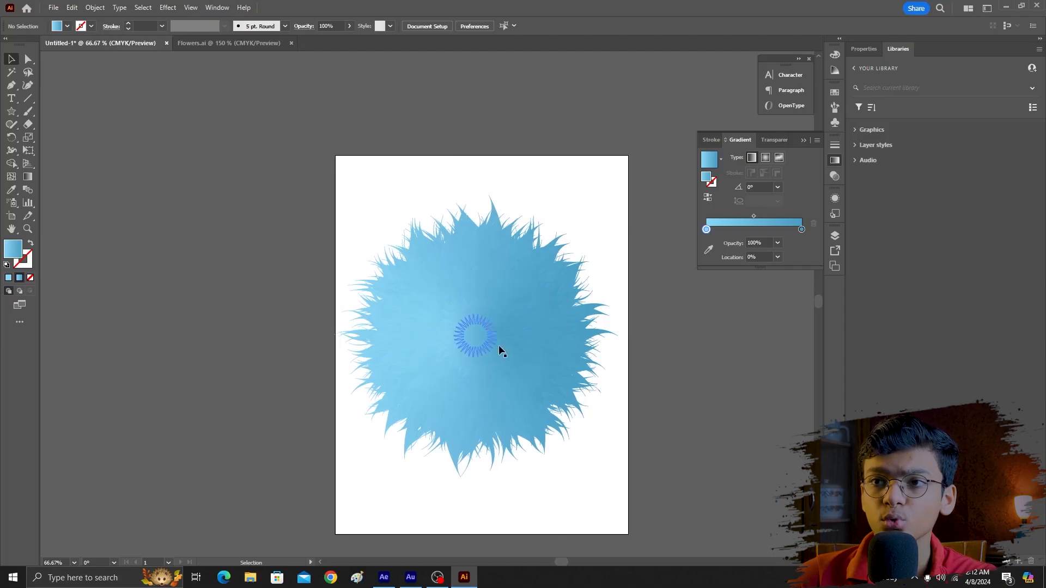
left_click(275, 43)
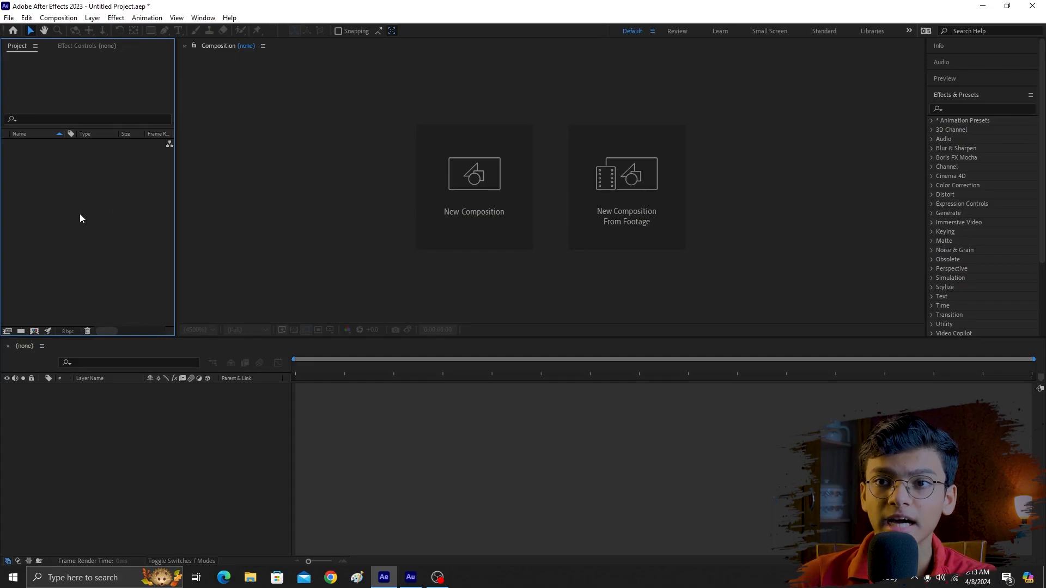
Switch to After Effects and import the Flowers Illustrator file as Composition - Retain Layer Sizes
double_click(62, 216)
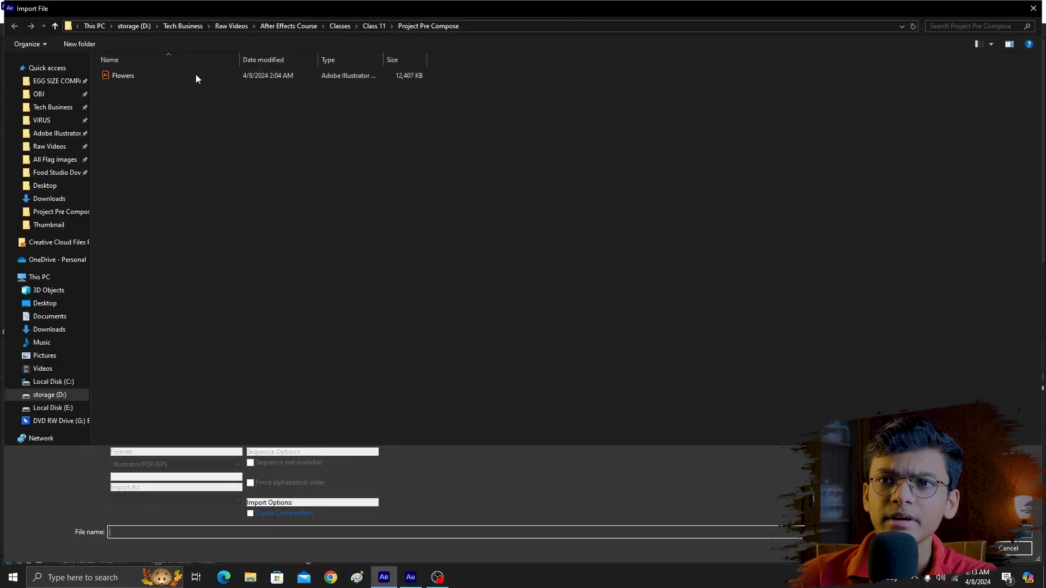
left_click(164, 79)
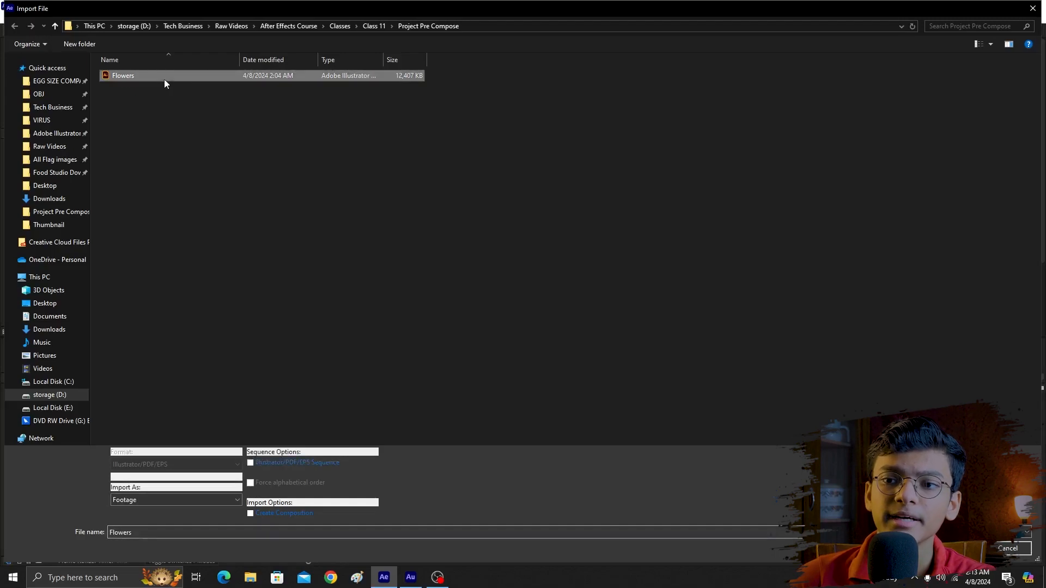
left_click(147, 499)
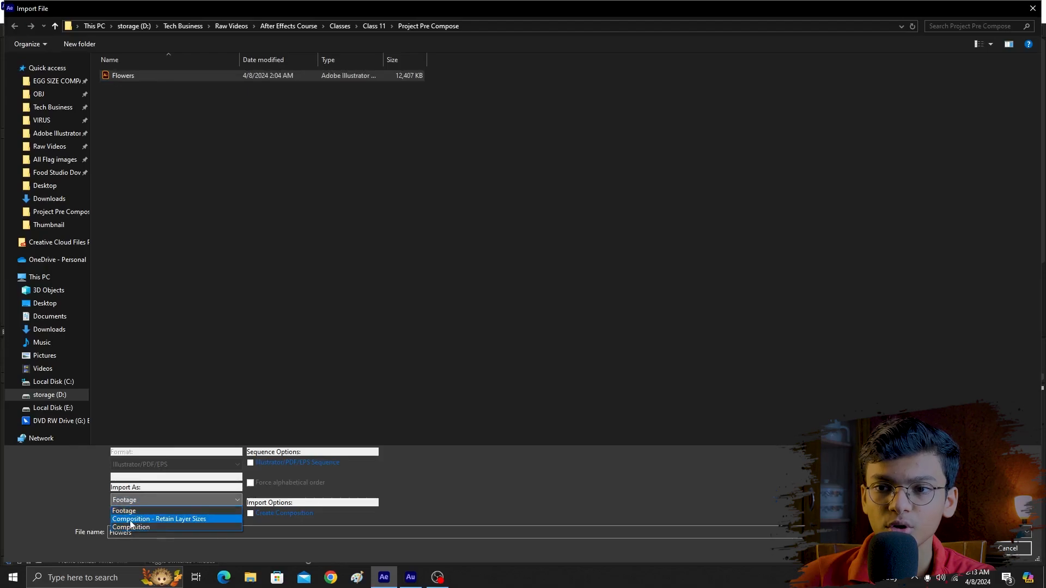
left_click(176, 520)
key("Return")
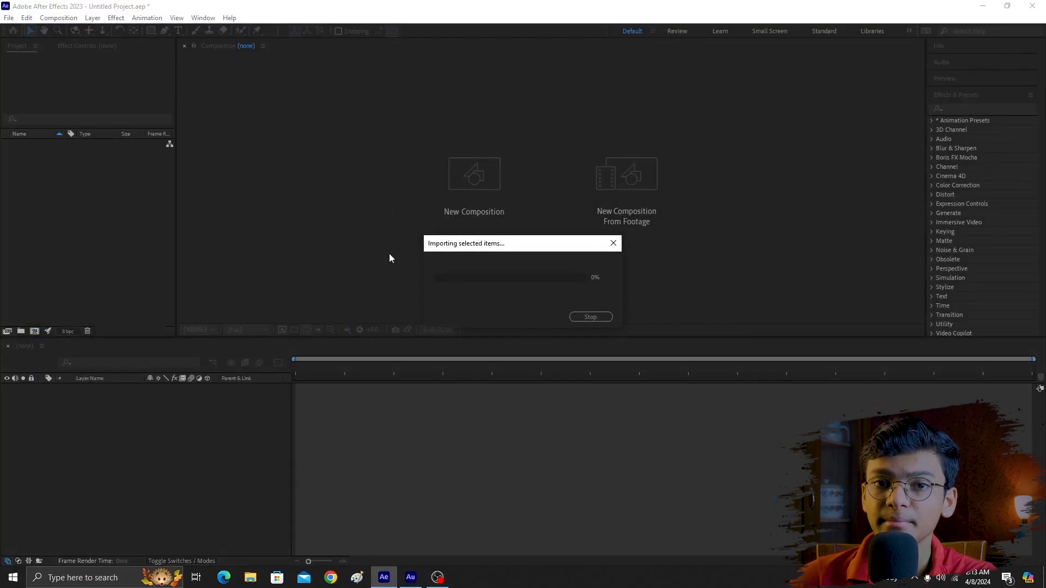
Open the imported Flowers composition
left_click(124, 224)
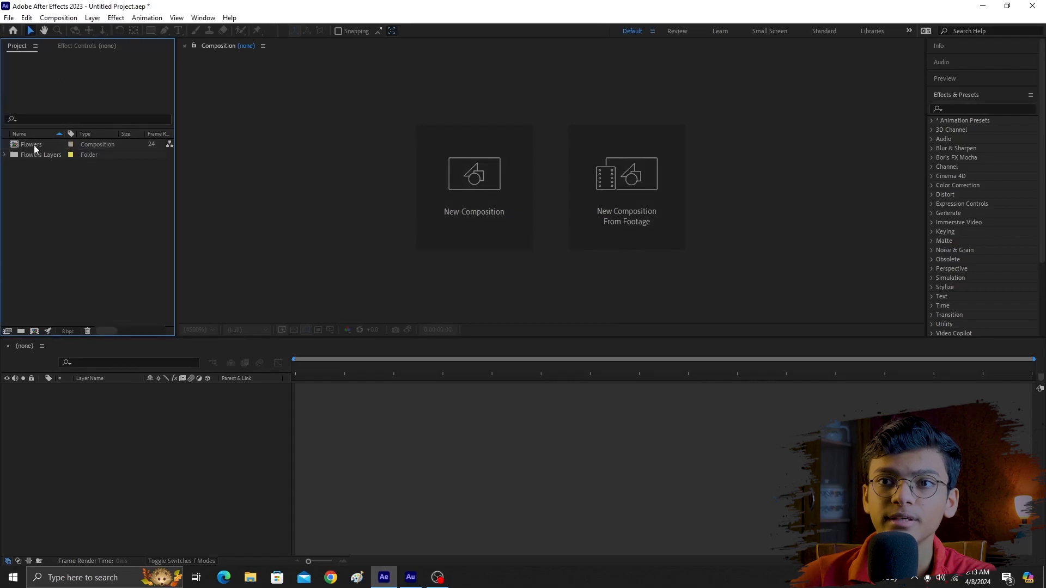
left_click(34, 145)
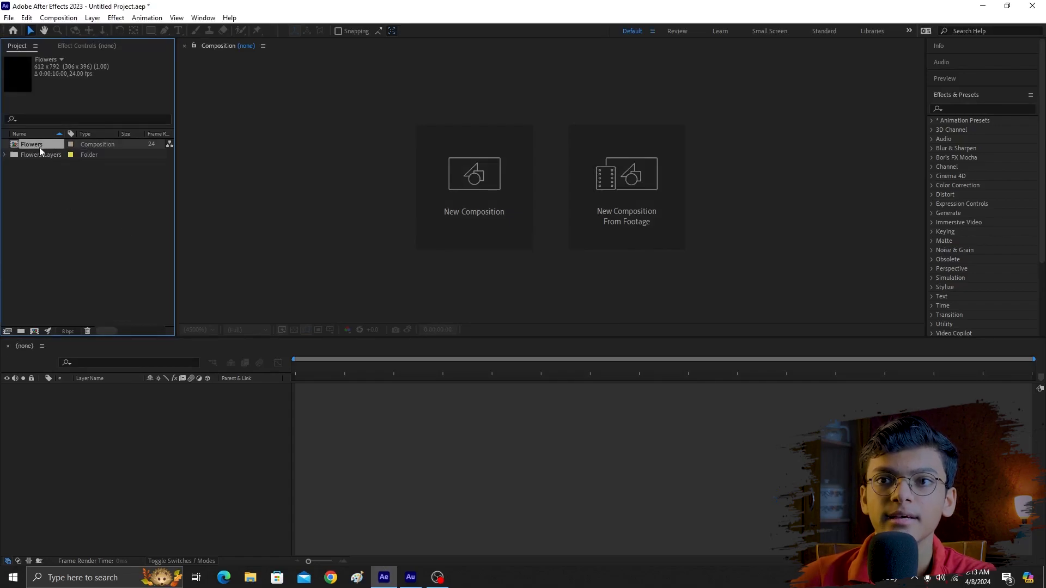
double_click(46, 145)
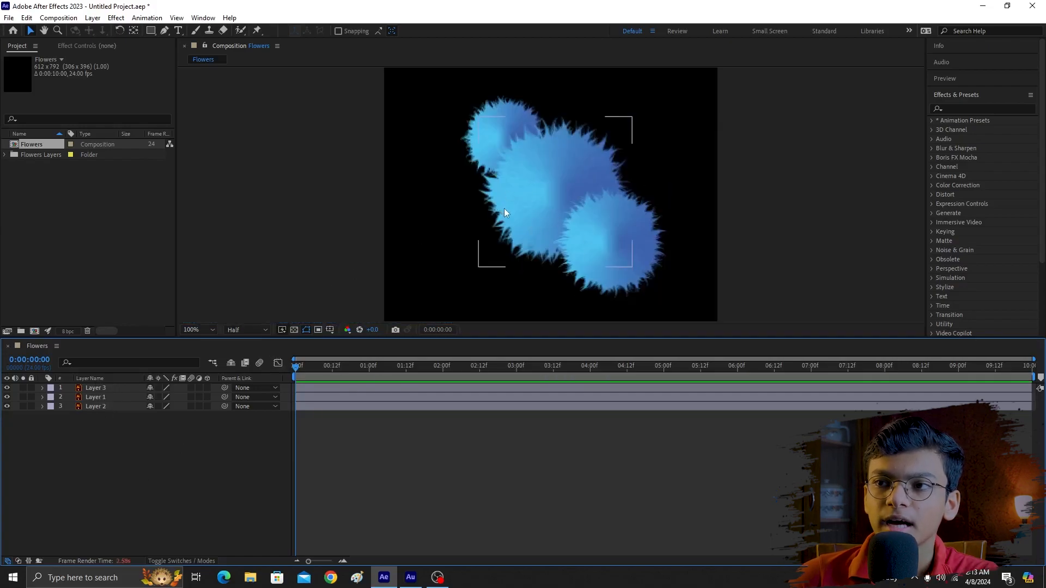
Enable continuous rasterization for all three flower layers and check their edges at high magnification
scroll(504, 213, "up", 4)
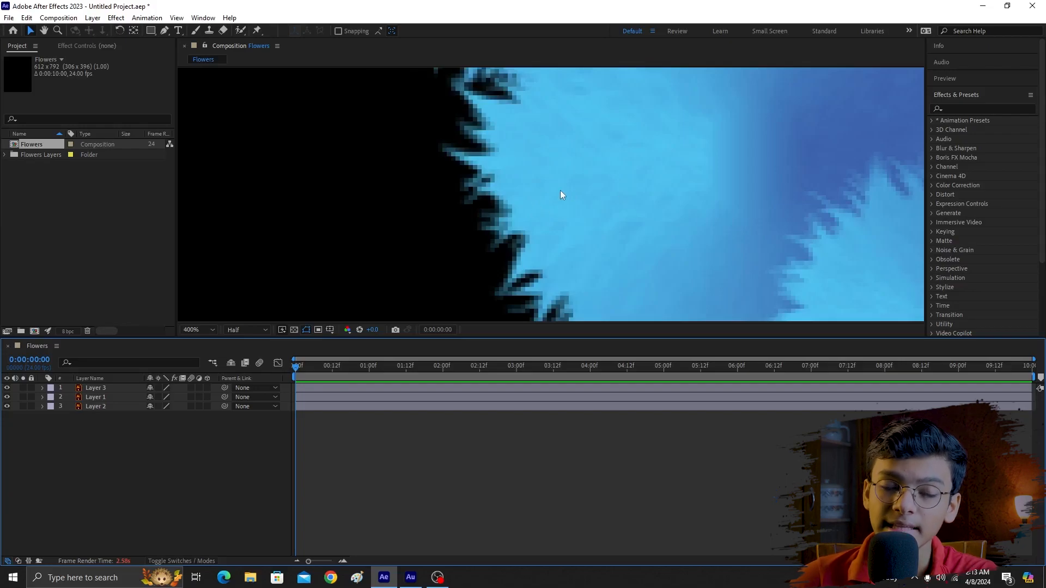
scroll(561, 195, "down", 6)
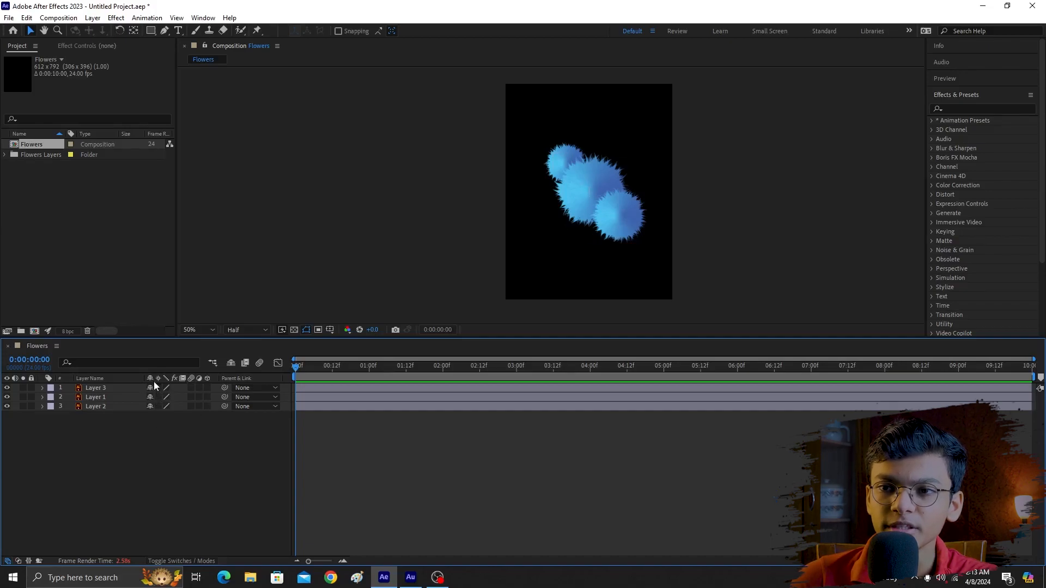
left_click_drag(158, 386, 158, 407)
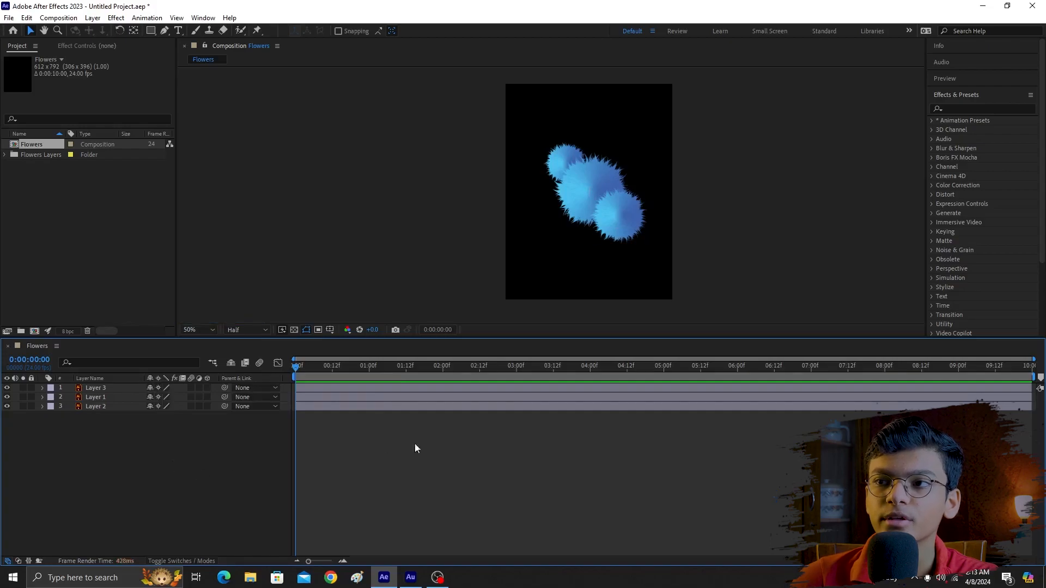
scroll(566, 194, "up", 8)
scroll(549, 205, "down", 8)
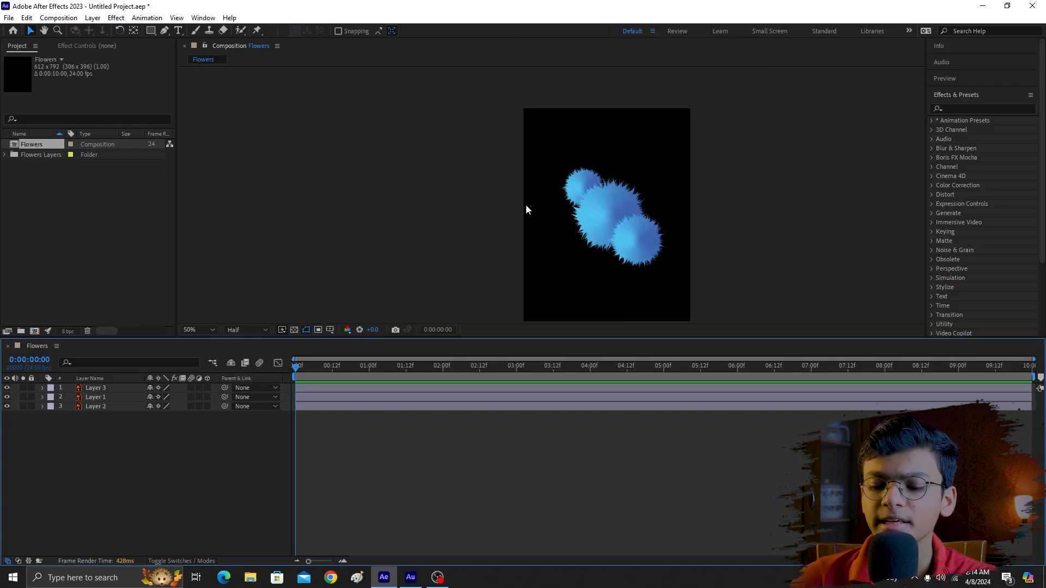
Set the Flowers composition's background to dark red 430000 and its size to 1920 x 1080 at 24 fps
key("ctrl+k")
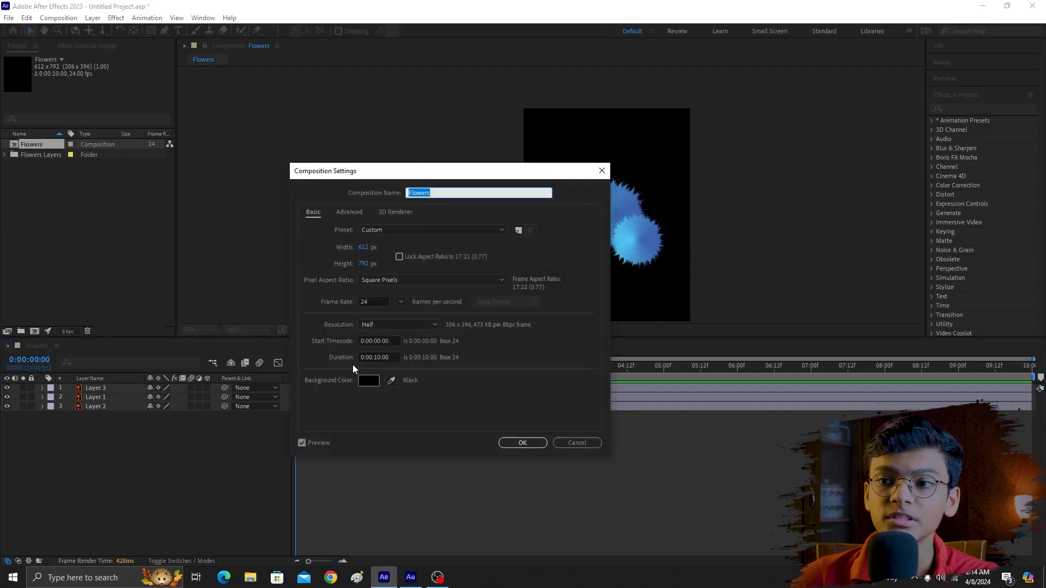
left_click(371, 384)
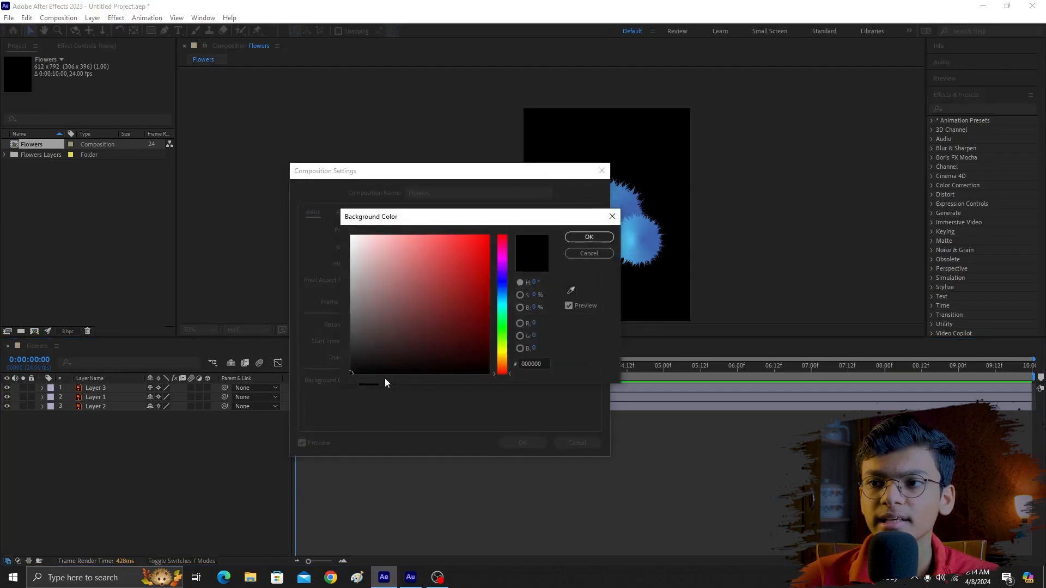
left_click_drag(469, 311, 491, 334)
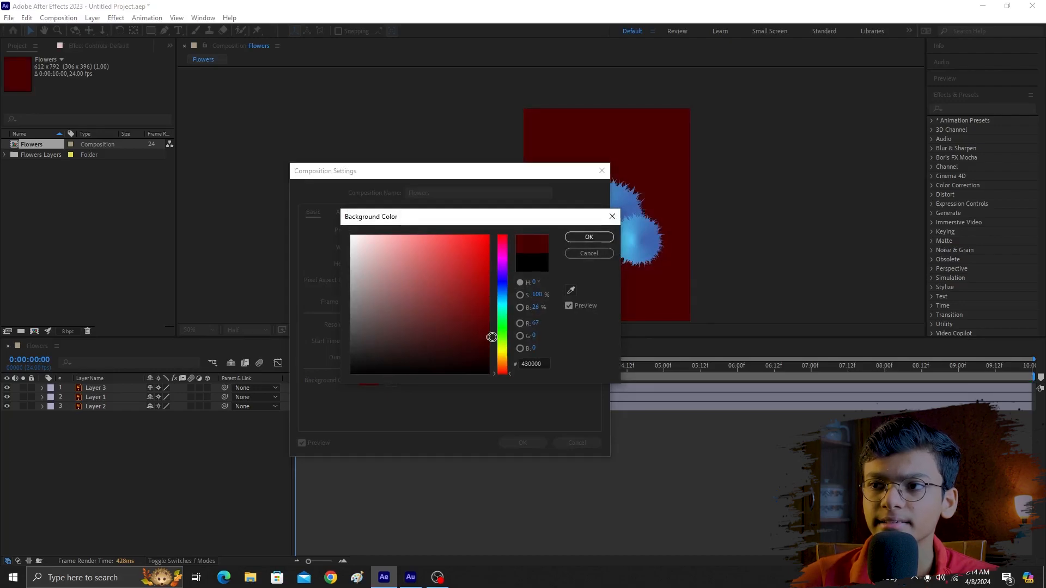
left_click(588, 237)
left_click(394, 234)
left_click(415, 255)
left_click(523, 442)
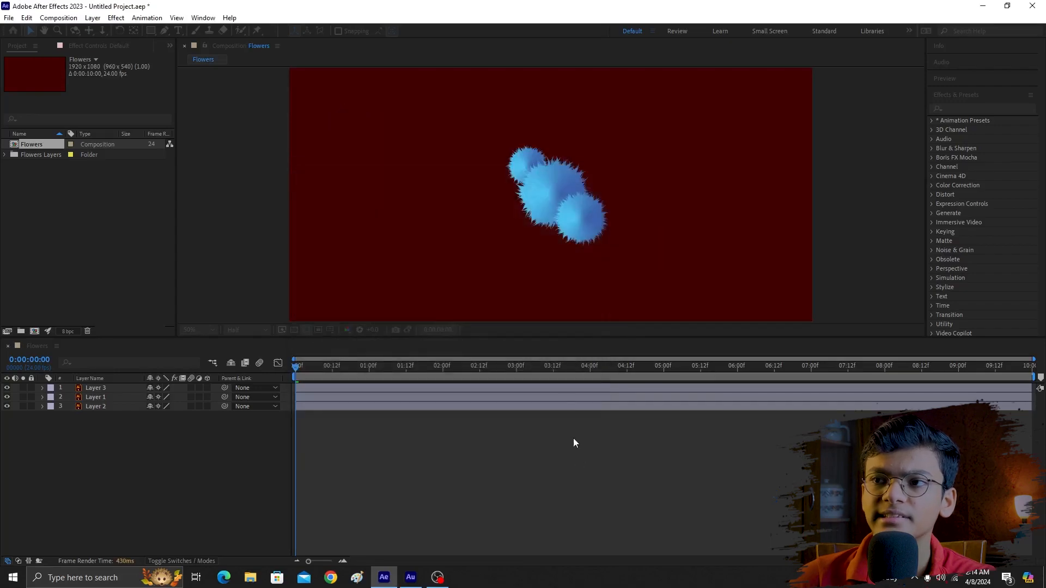
Duplicate all three flower layers and move the copies to the left of the original cluster
left_click(585, 237)
scroll(568, 217, "up", 4)
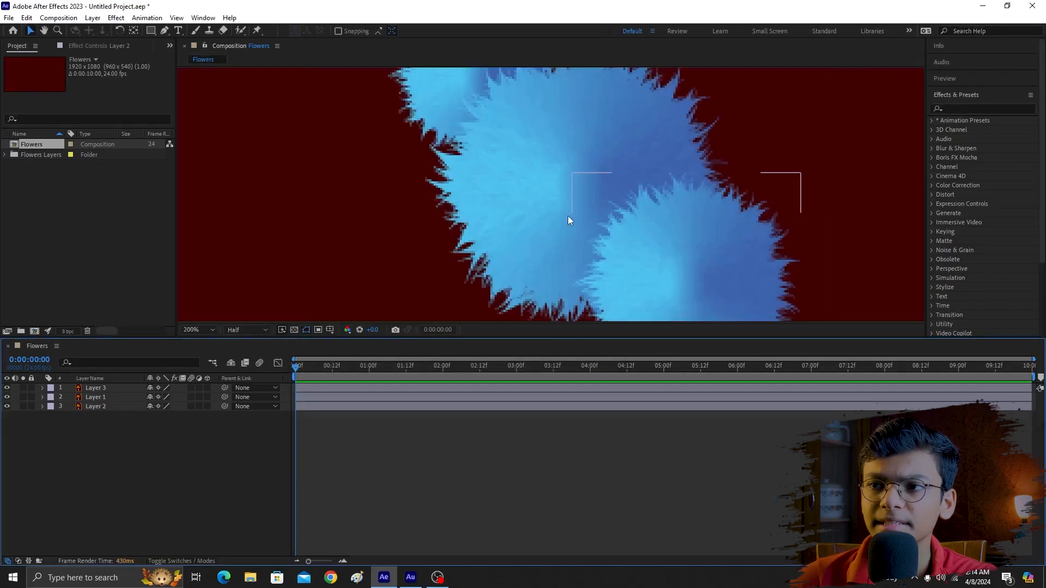
scroll(565, 209, "down", 6)
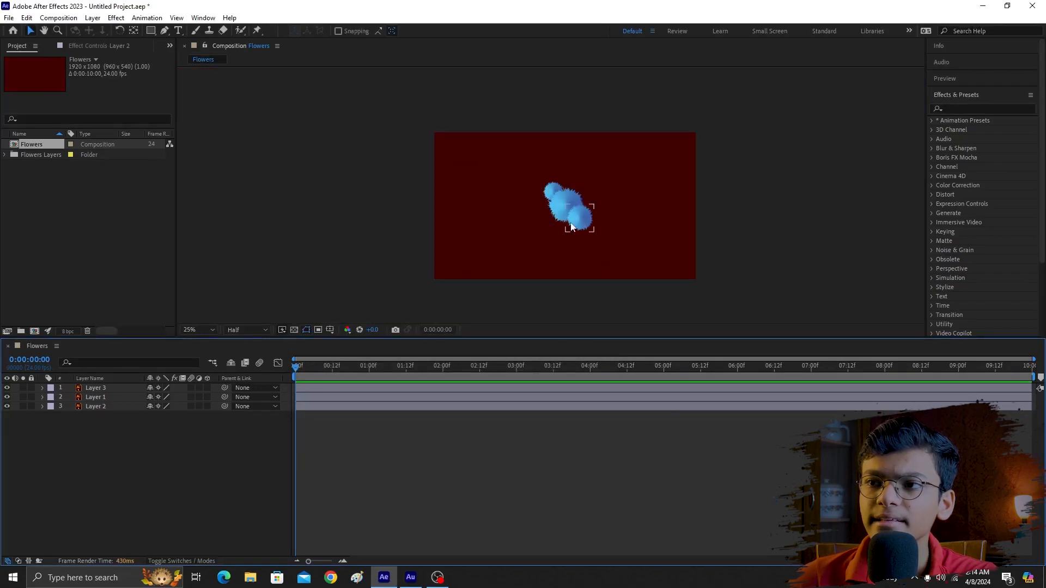
scroll(565, 209, "up", 2)
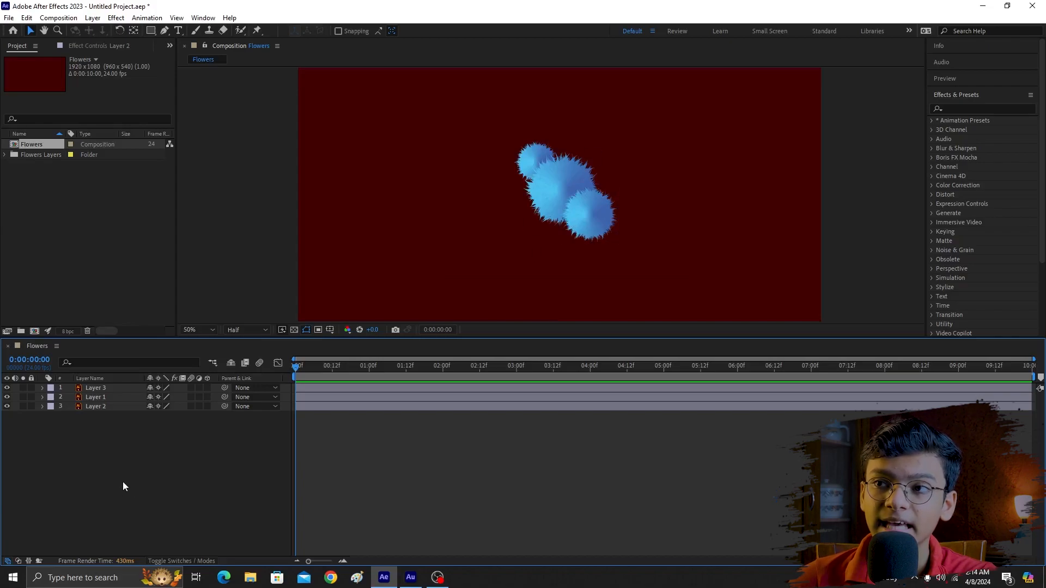
left_click_drag(136, 453, 88, 386)
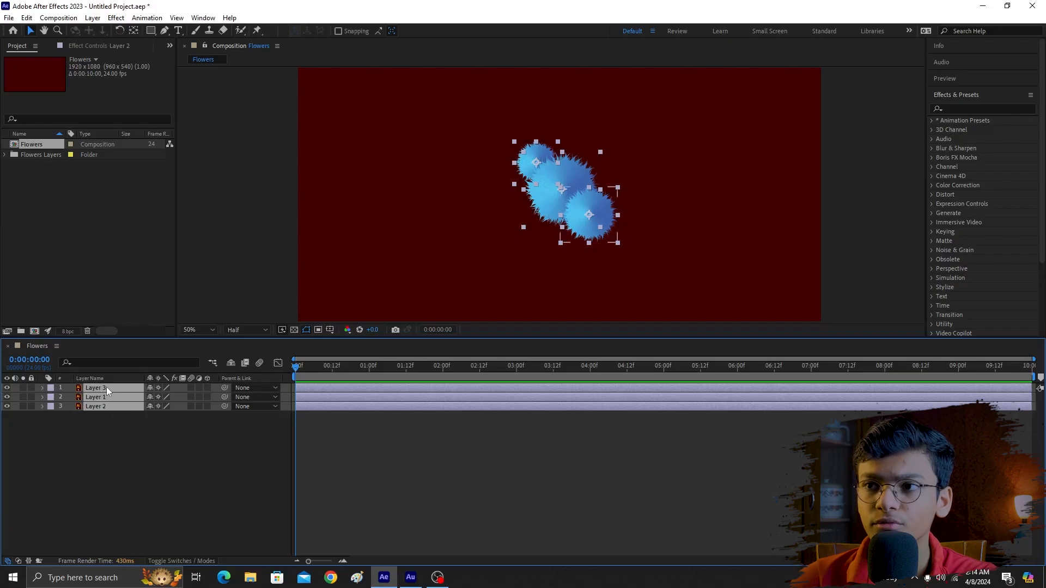
key("ctrl+d")
left_click_drag(550, 202, 413, 224)
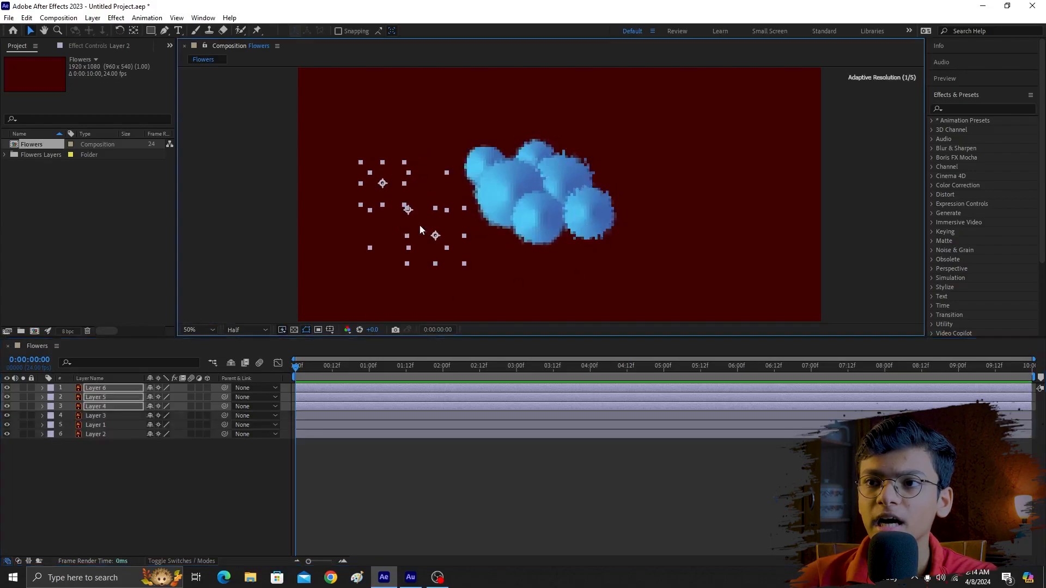
scroll(546, 302, "down", 1)
left_click(764, 243)
Pre-compose the three duplicated flower layers, Layer 6, Layer 5 and Layer 4, into a new composition named Flowers
scroll(528, 259, "down", 1)
scroll(527, 258, "up", 2)
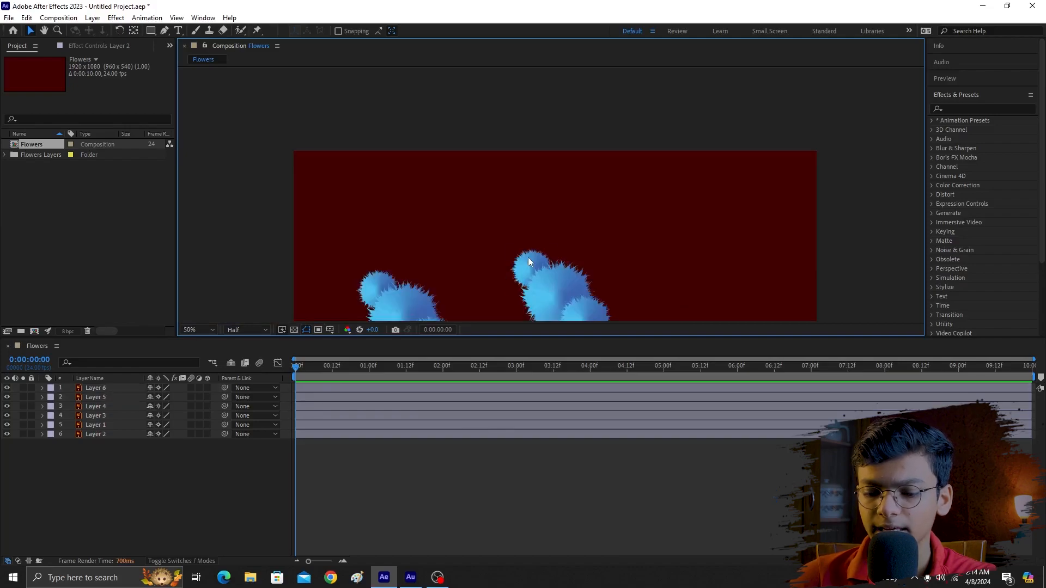
left_click_drag(567, 271, 586, 174)
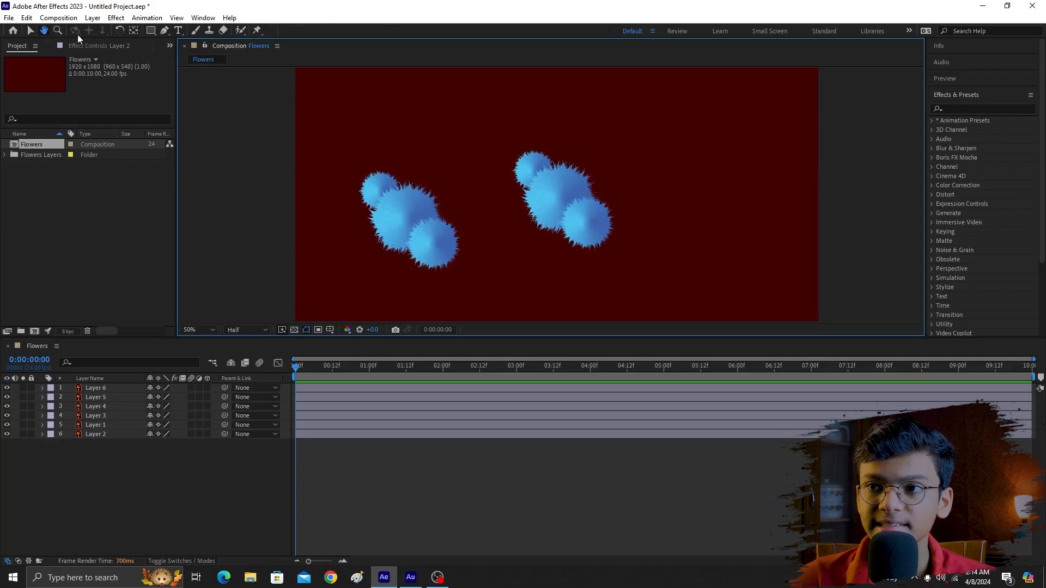
left_click_drag(518, 256, 545, 243)
left_click(31, 30)
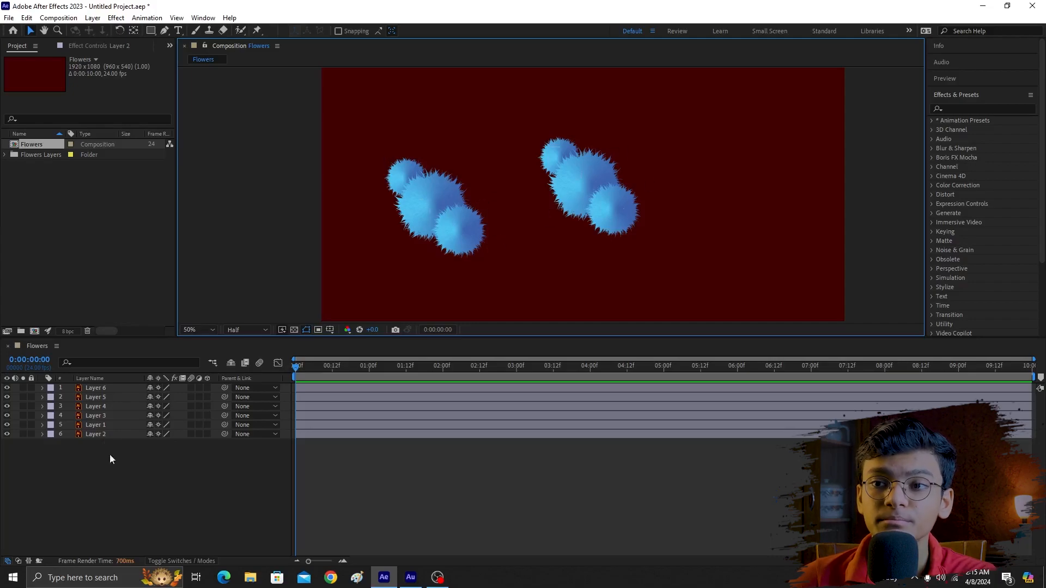
left_click(109, 388)
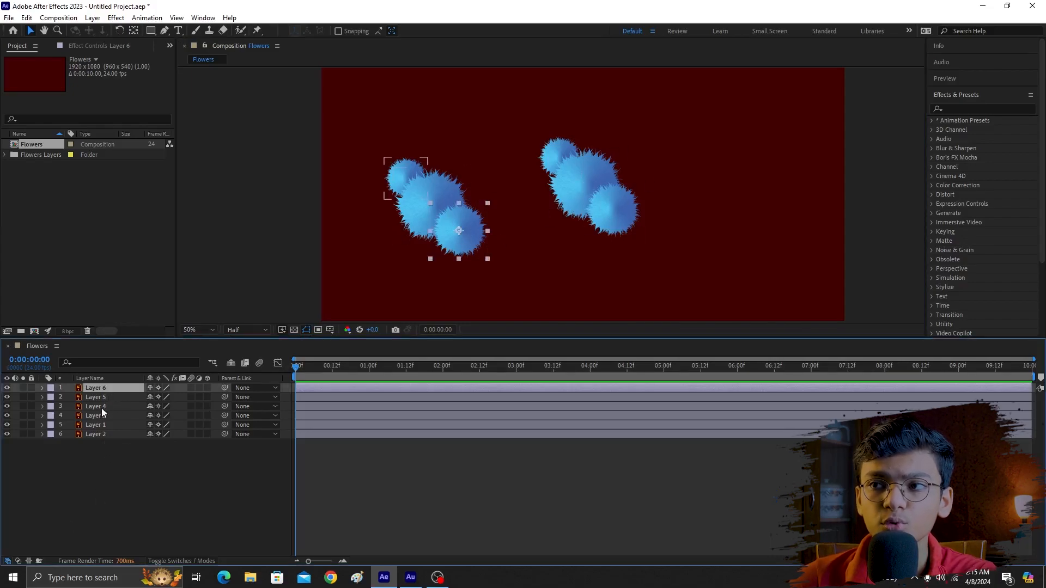
left_click(101, 406, "shift")
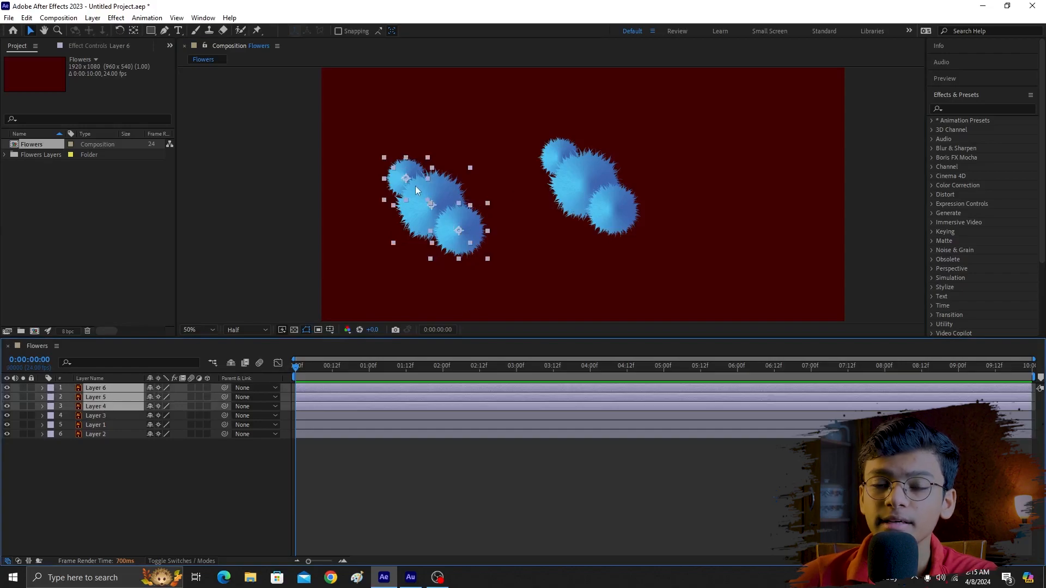
right_click(113, 406)
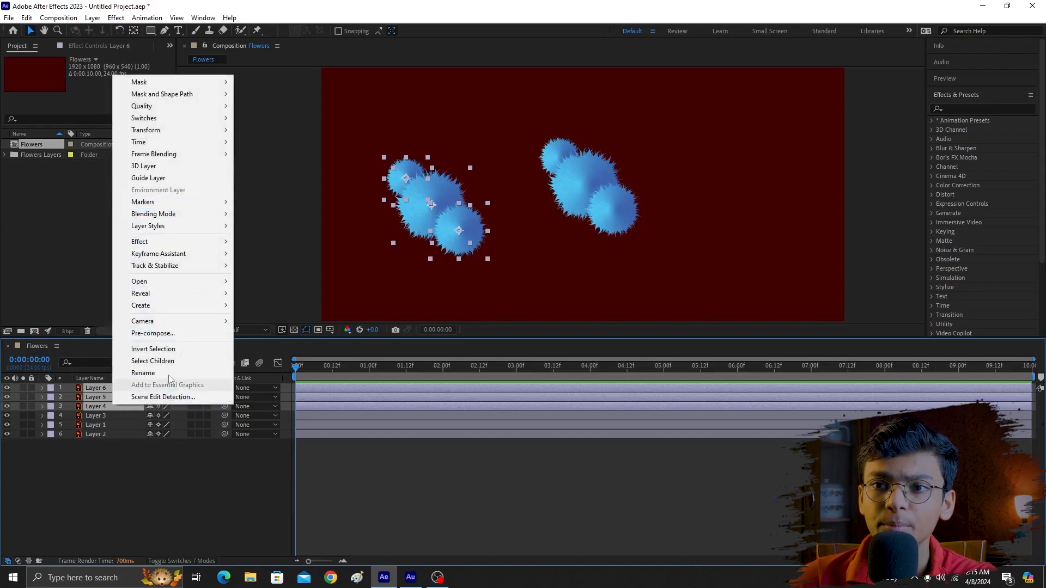
left_click(176, 333)
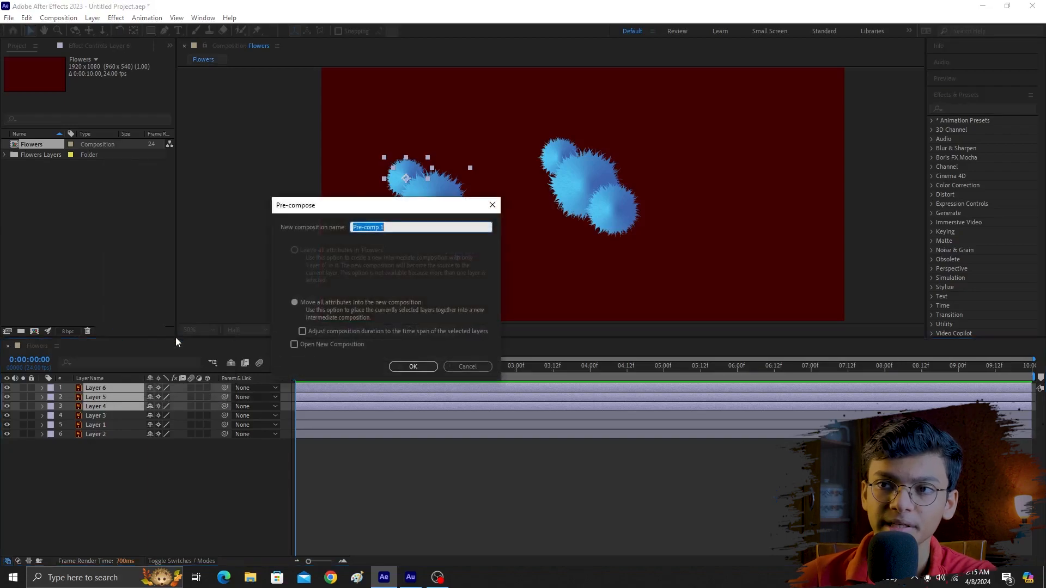
left_click_drag(313, 201, 345, 257)
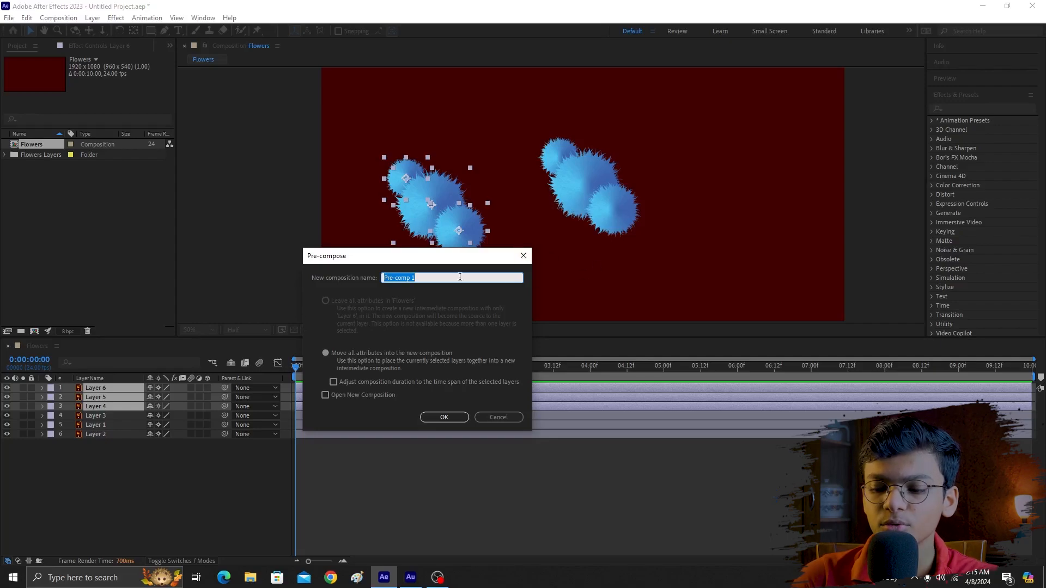
key("BackSpace")
type("Flowers")
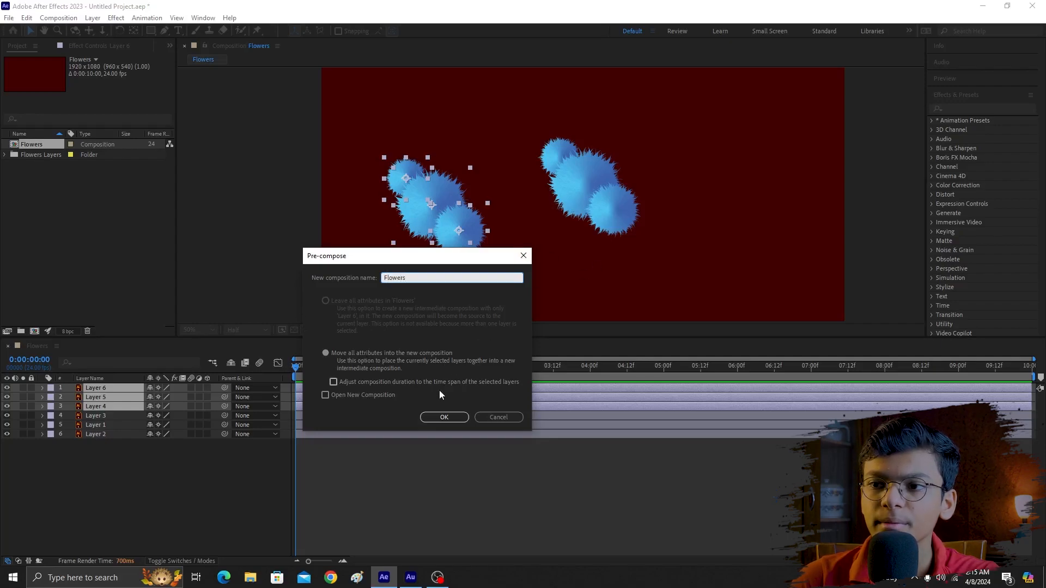
left_click(444, 417)
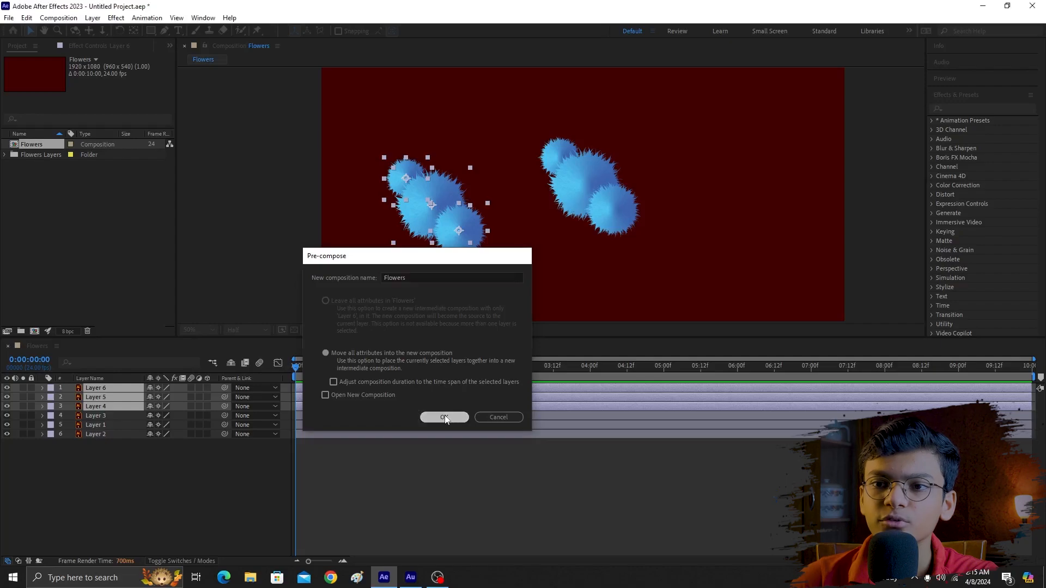
left_click(146, 511)
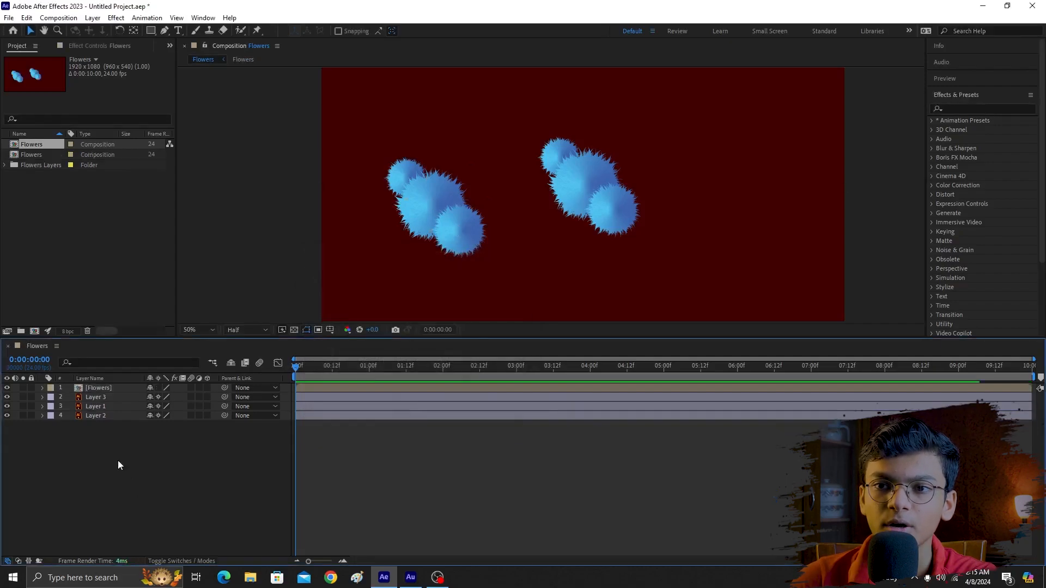
Scale the Flowers pre-comp layer up to 176%
left_click(103, 388)
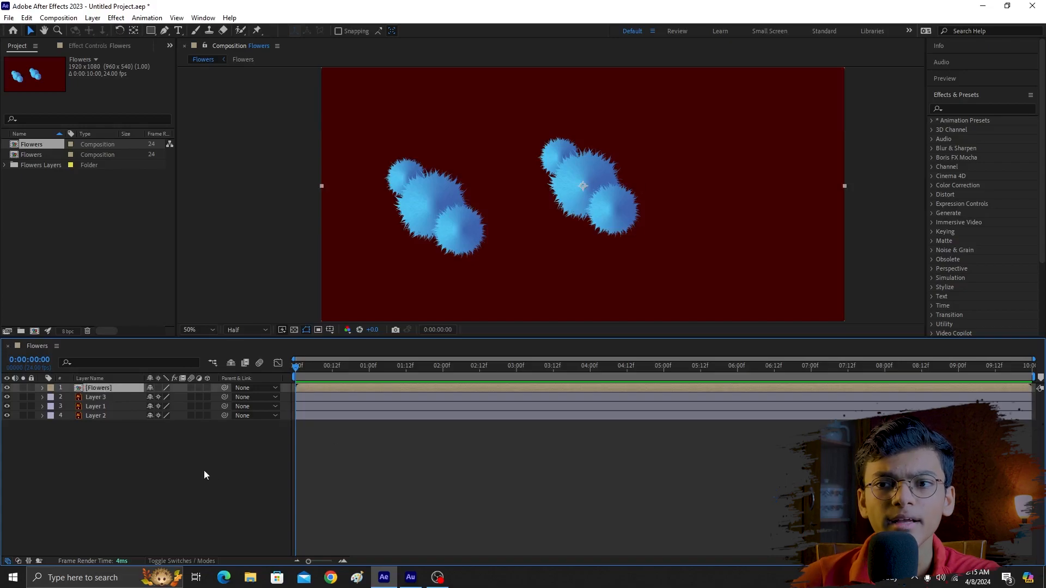
scroll(491, 260, "down", 1)
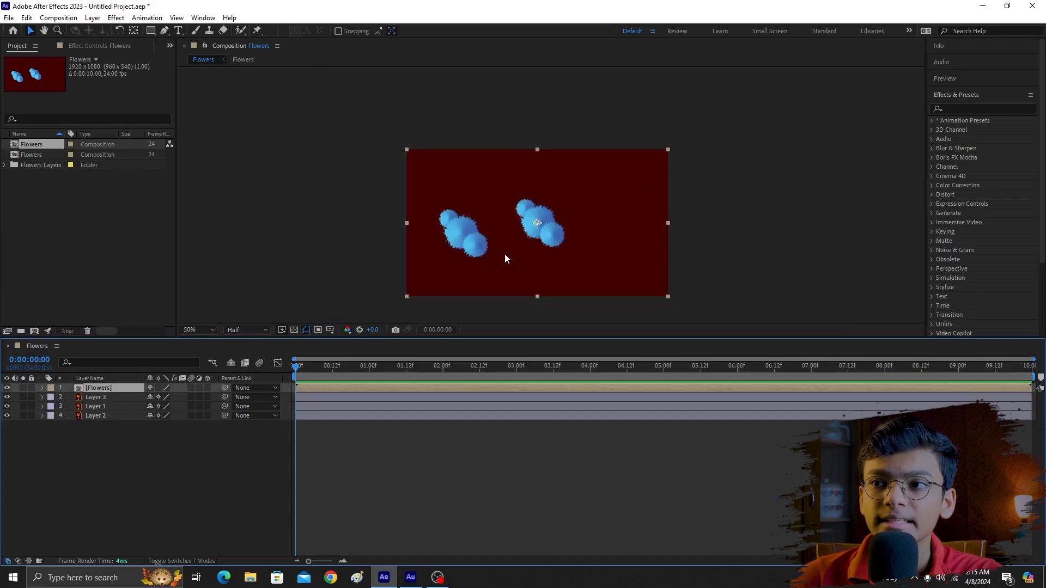
scroll(505, 254, "up", 1)
left_click(110, 397)
scroll(664, 186, "down", 1)
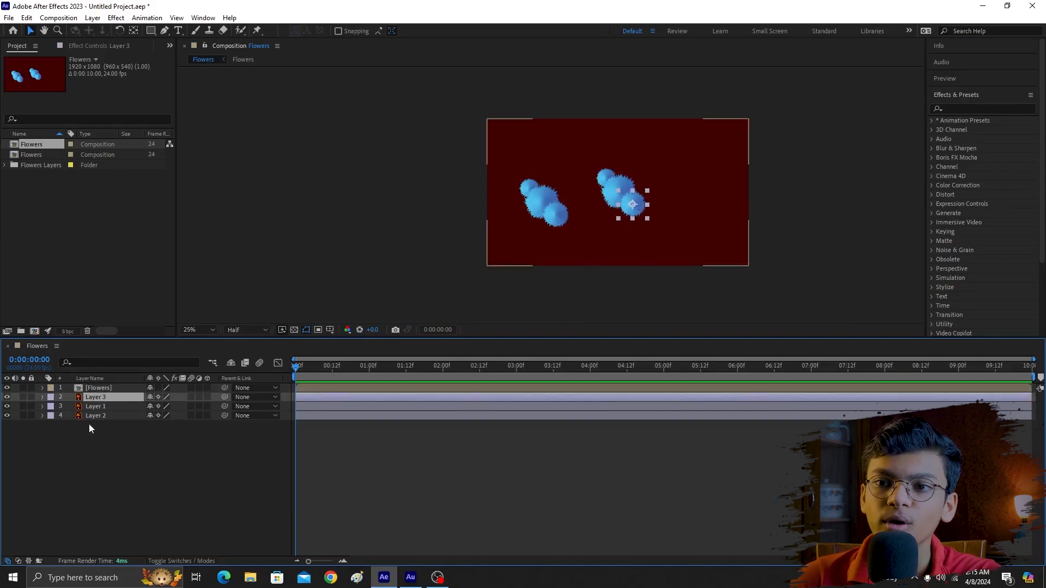
left_click(114, 387)
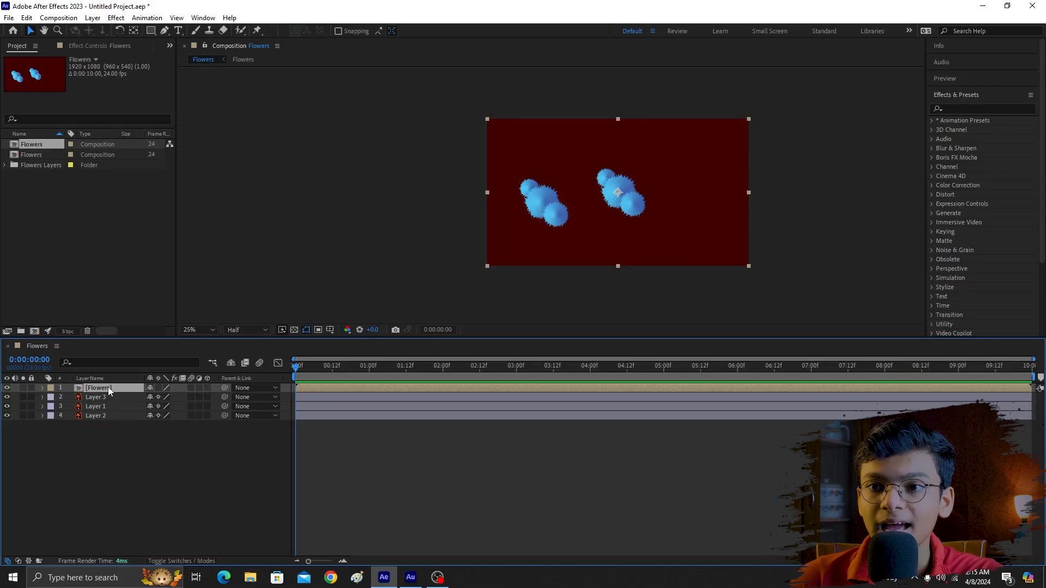
key("s")
left_click_drag(163, 397, 203, 396)
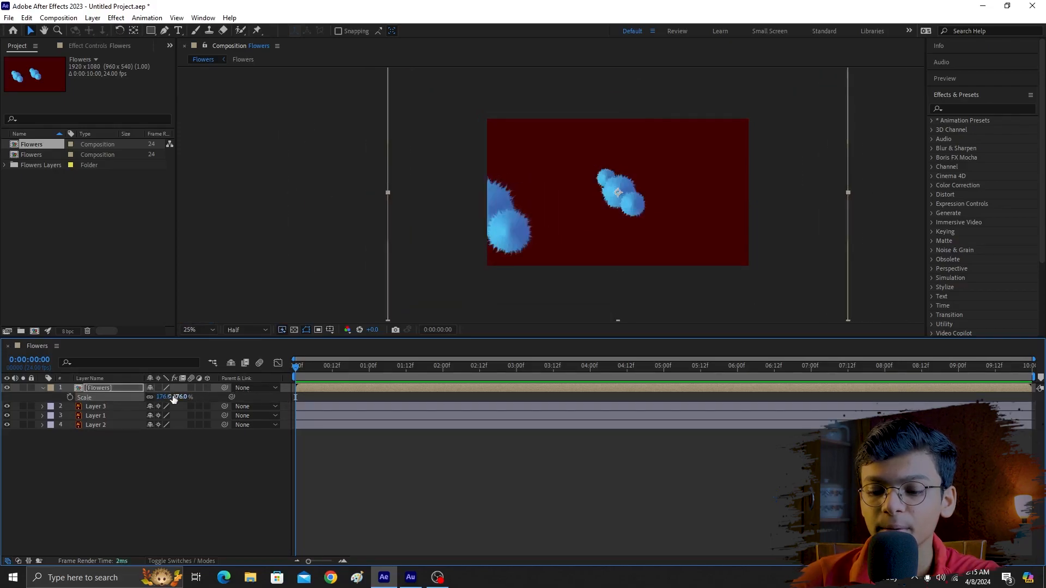
Set the Flowers pre-comp layer's position to 2730, 35
key("p")
left_click_drag(267, 391, 801, 376)
left_click_drag(174, 396, 71, 412)
left_click_drag(174, 397, 87, 406)
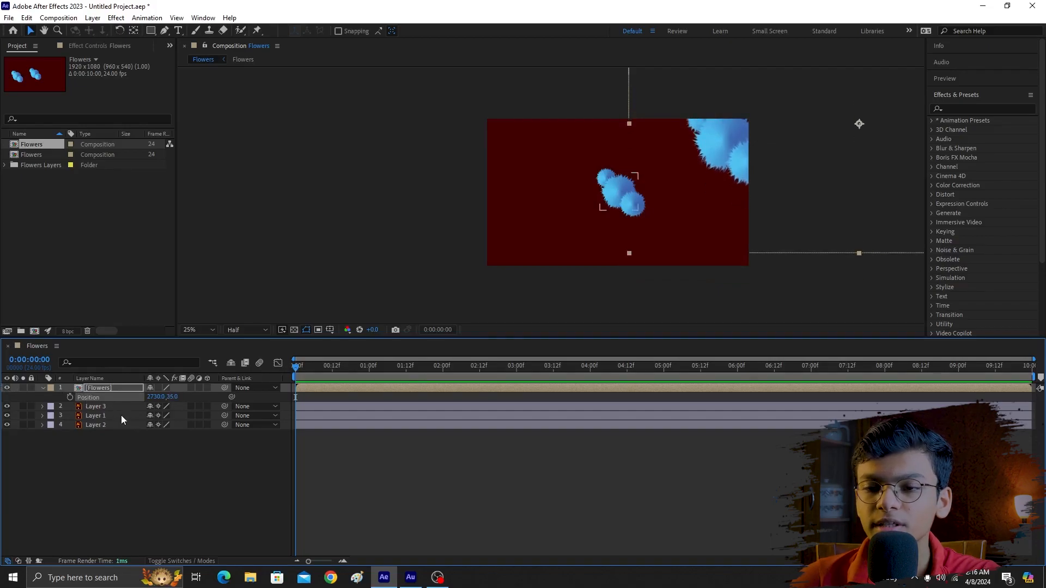
Move the Flowers pre-comp layer slightly lower and further left, and set its rotation to -2°
key("r")
left_click_drag(159, 397, 141, 401)
left_click_drag(749, 212, 721, 256)
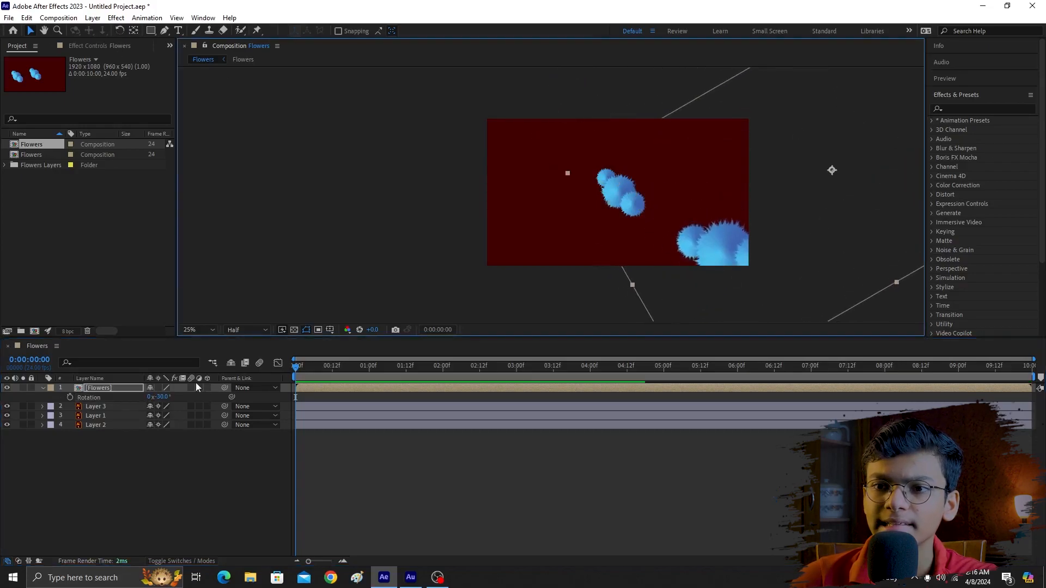
left_click_drag(158, 397, 173, 392)
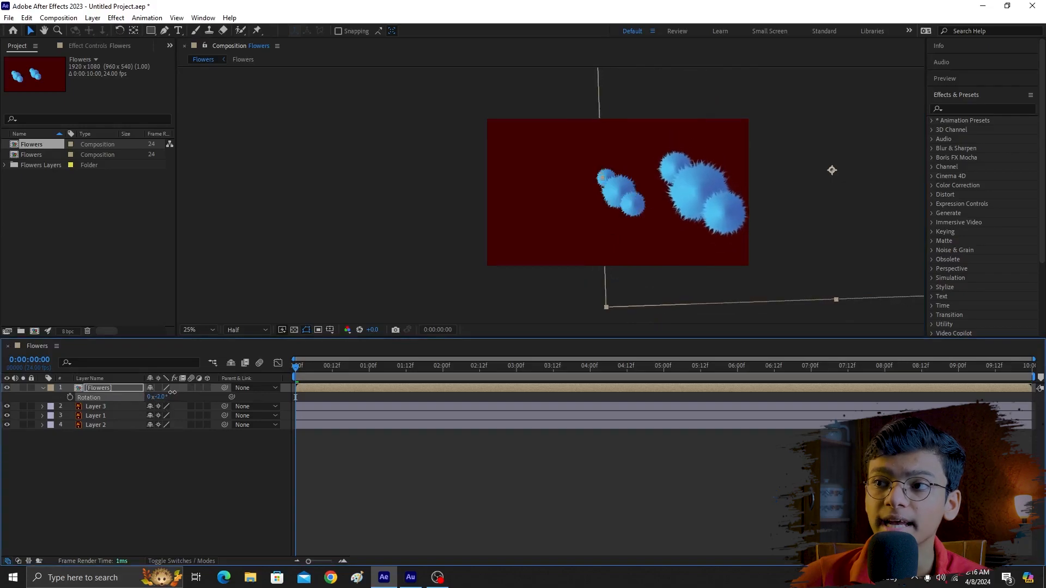
Enlarge the Flowers pre-comp layer further and set its position to 4015, 564, filling the lower-right part of the frame
left_click_drag(733, 191, 755, 267)
key("s")
key("p")
left_click_drag(158, 397, 531, 395)
left_click_drag(178, 401, 147, 398)
left_click(476, 455)
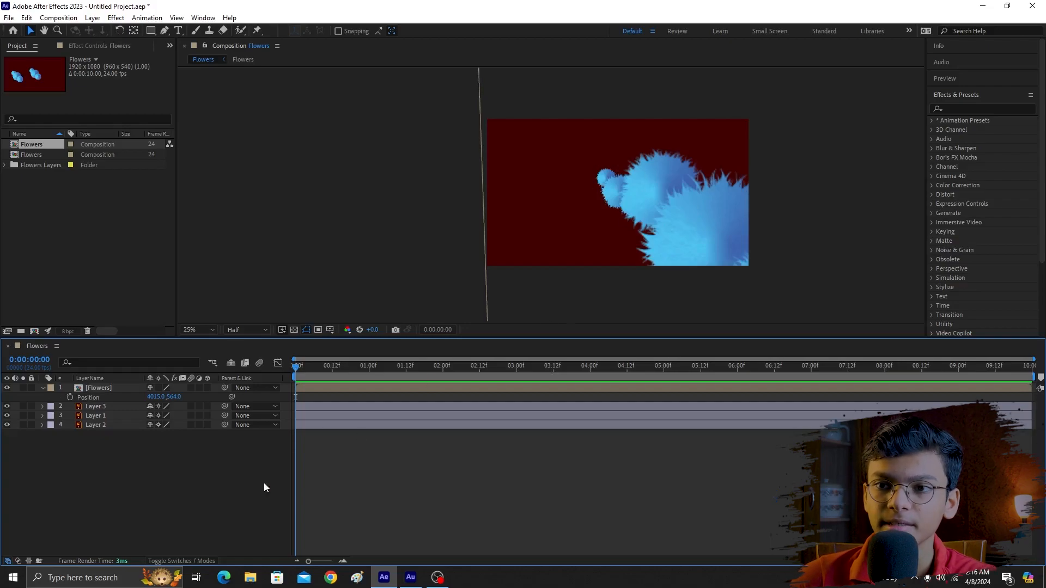
left_click(42, 388)
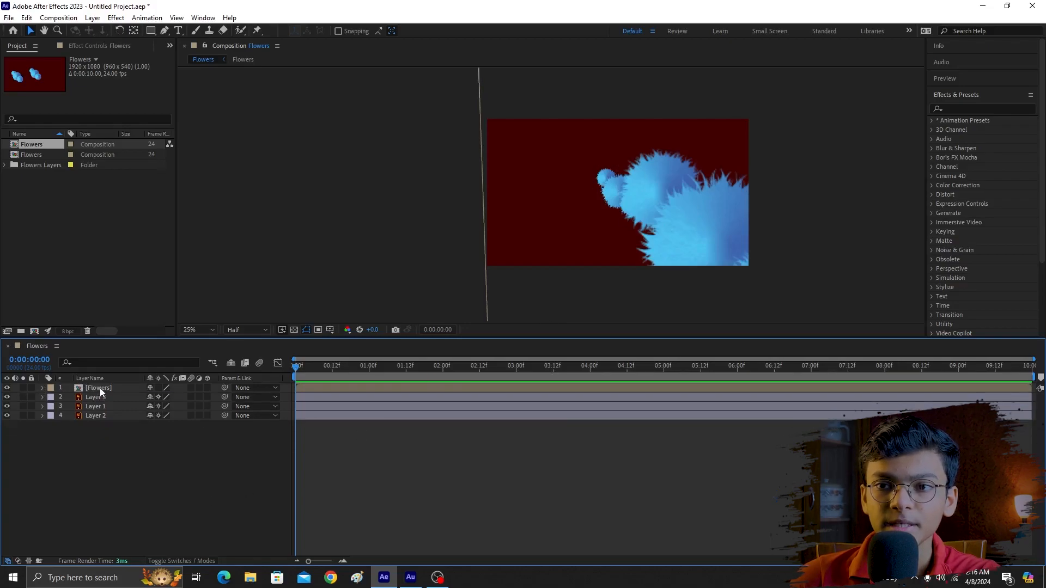
Open the Flowers pre-comp and check which layer each flower in the cluster belongs to
double_click(100, 388)
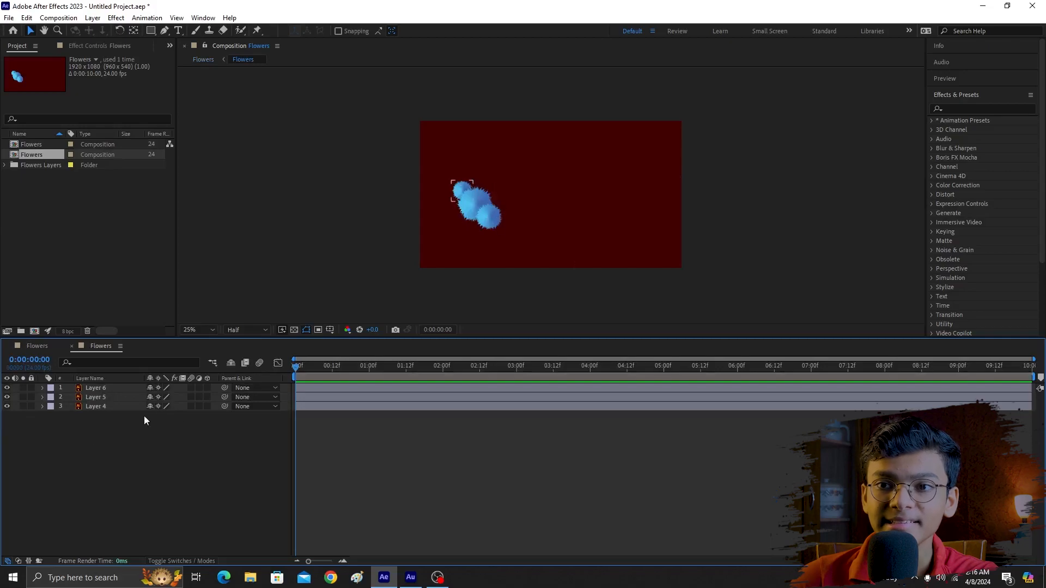
key("ctrl+a")
left_click(499, 459)
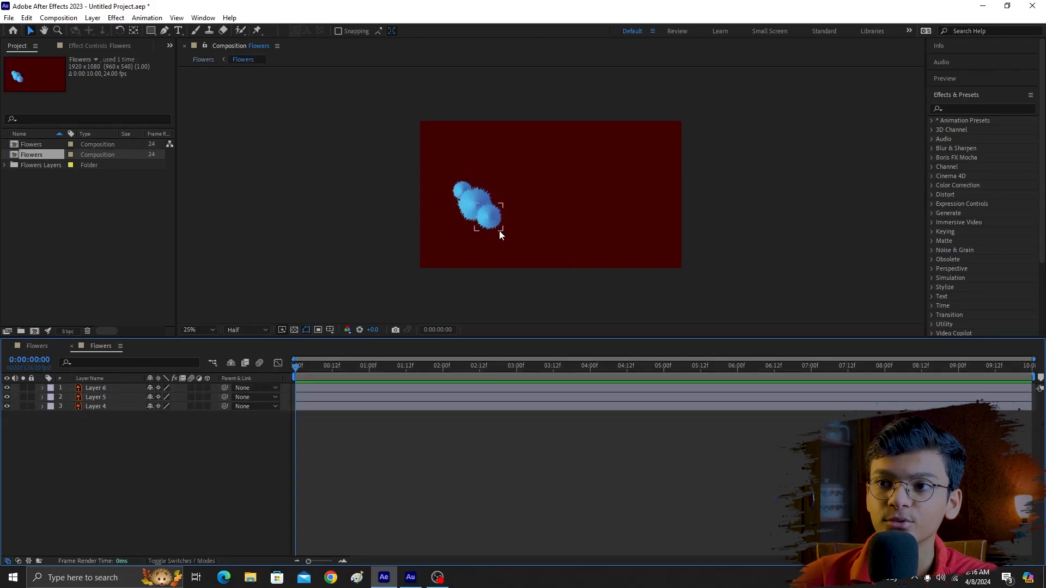
left_click(497, 227)
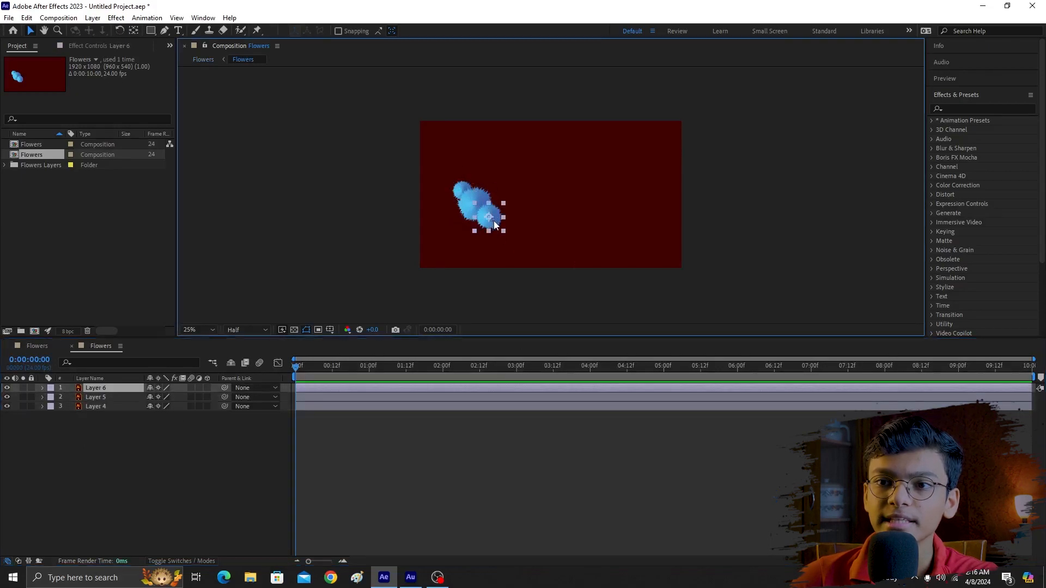
left_click(453, 194)
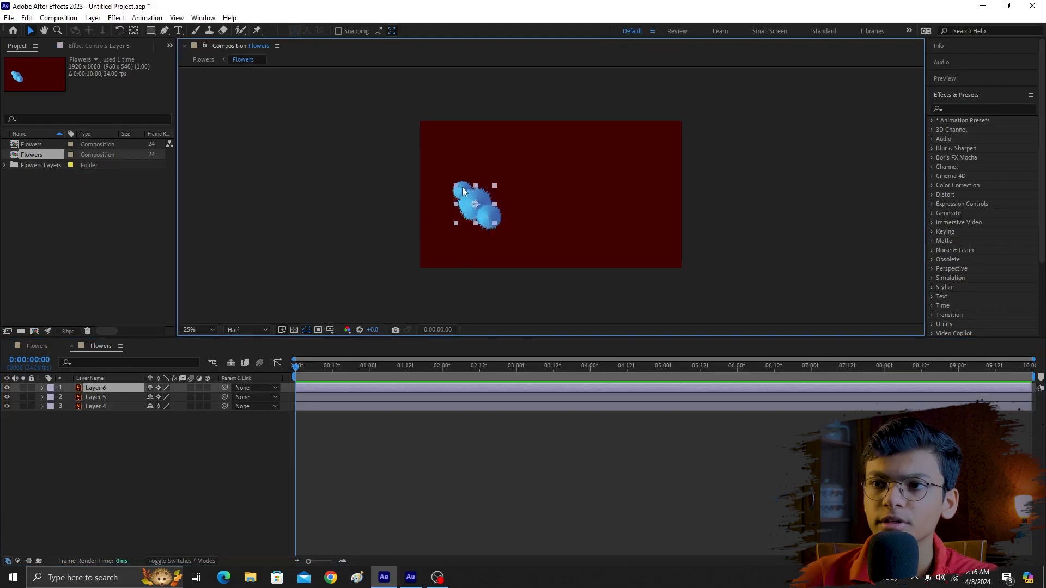
scroll(498, 174, "up", 4)
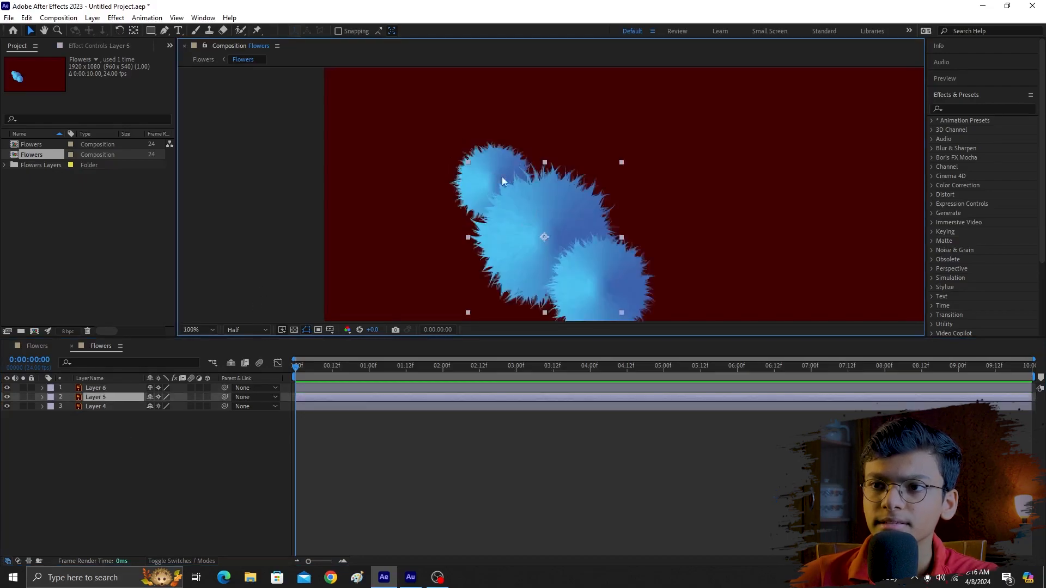
Keyframe Layer 4's rotation from 0 at the start to 4 full revolutions at about 01:14
left_click(111, 406)
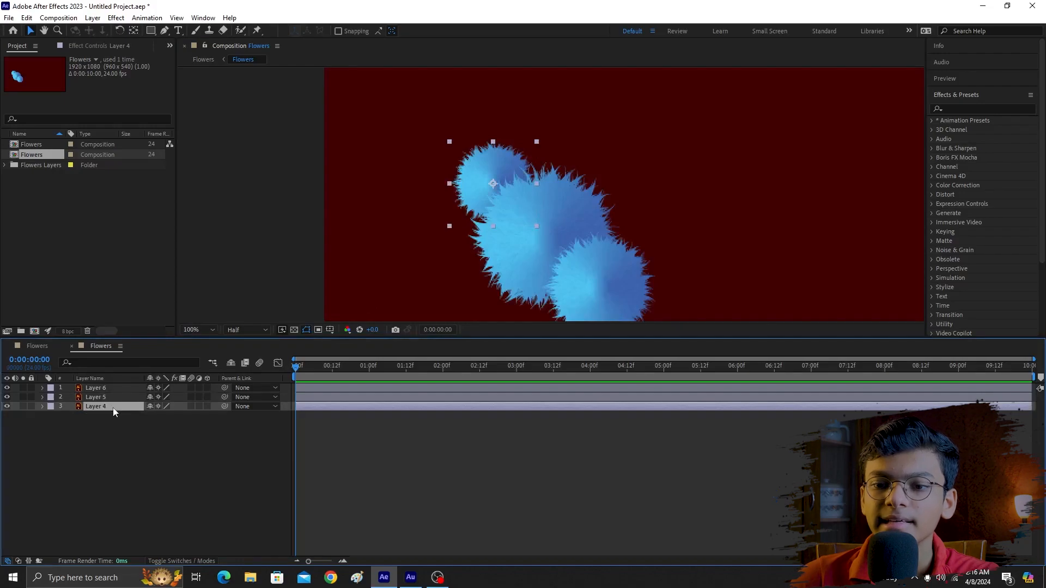
key("r")
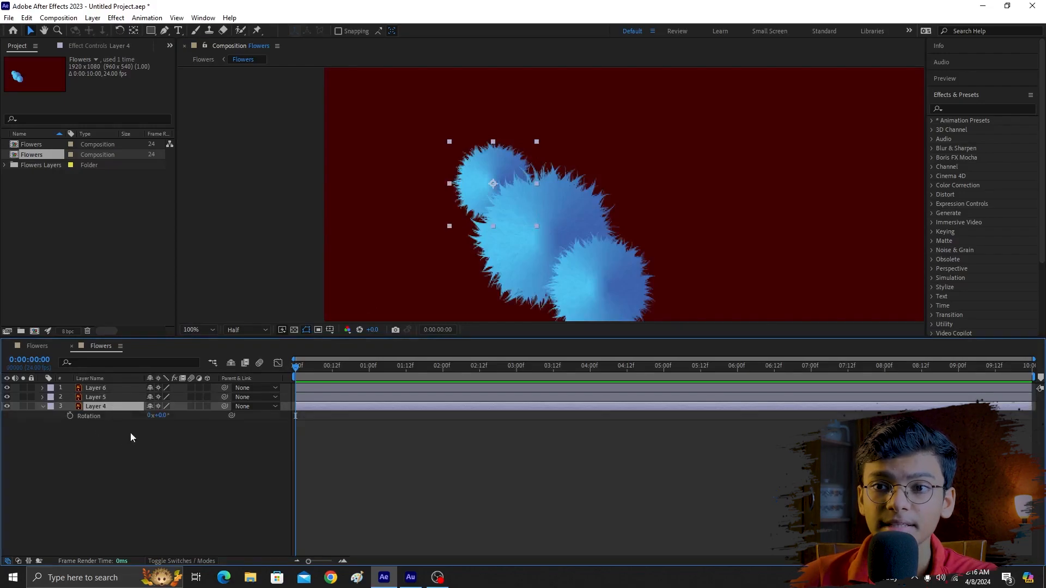
left_click(70, 416)
left_click_drag(297, 367, 412, 374)
left_click(149, 415)
type("4")
key("Return")
Apply Easy Ease to both of Layer 4's rotation keyframes and collapse the layer's properties
left_click_drag(412, 366, 261, 370)
left_click_drag(457, 458, 285, 417)
key("F9")
left_click(305, 433)
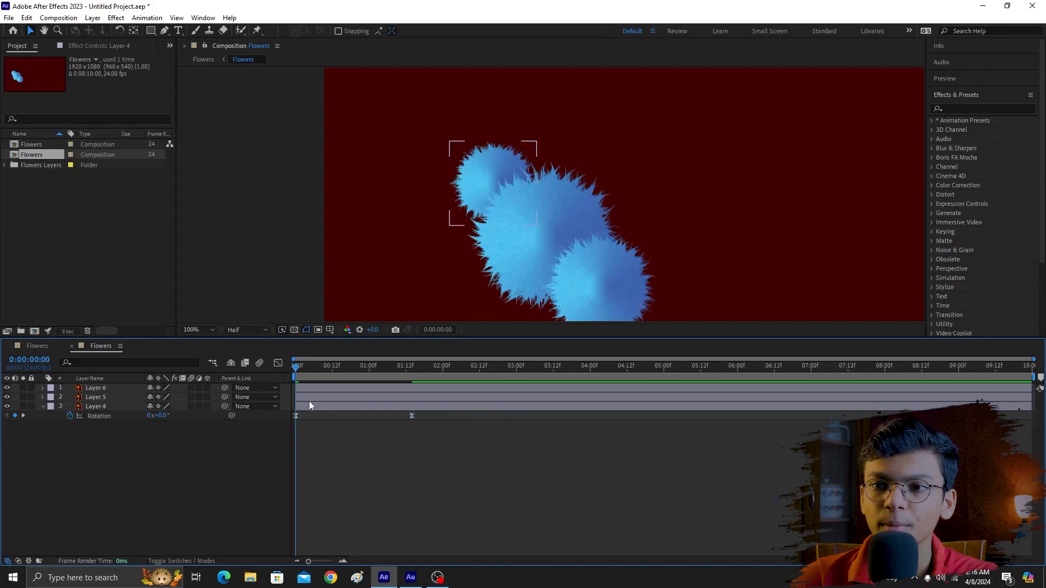
left_click(44, 407)
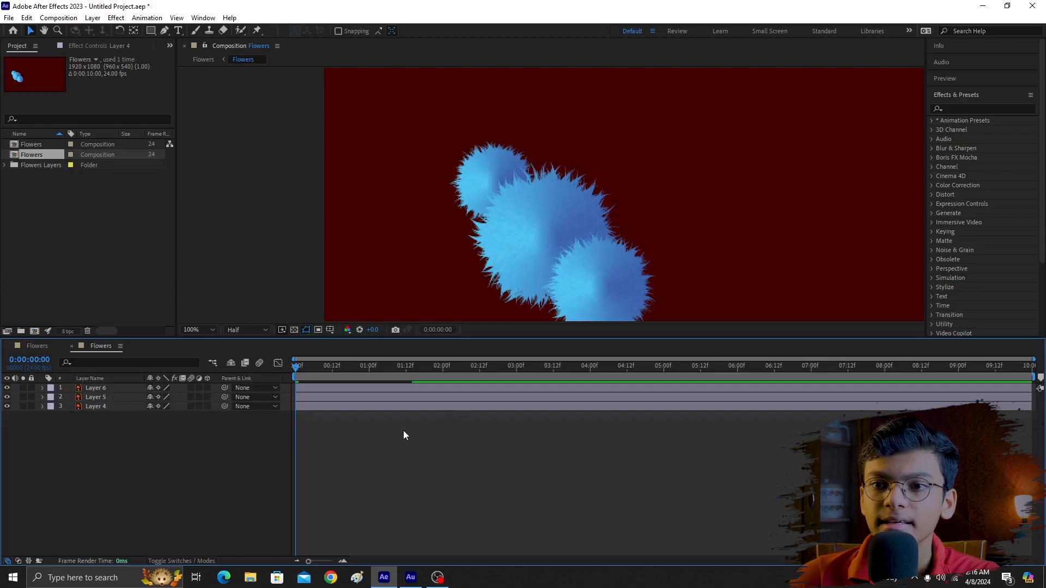
Return to the main Flowers composition and preview the animation, leaving the playhead at the start
left_click(33, 347)
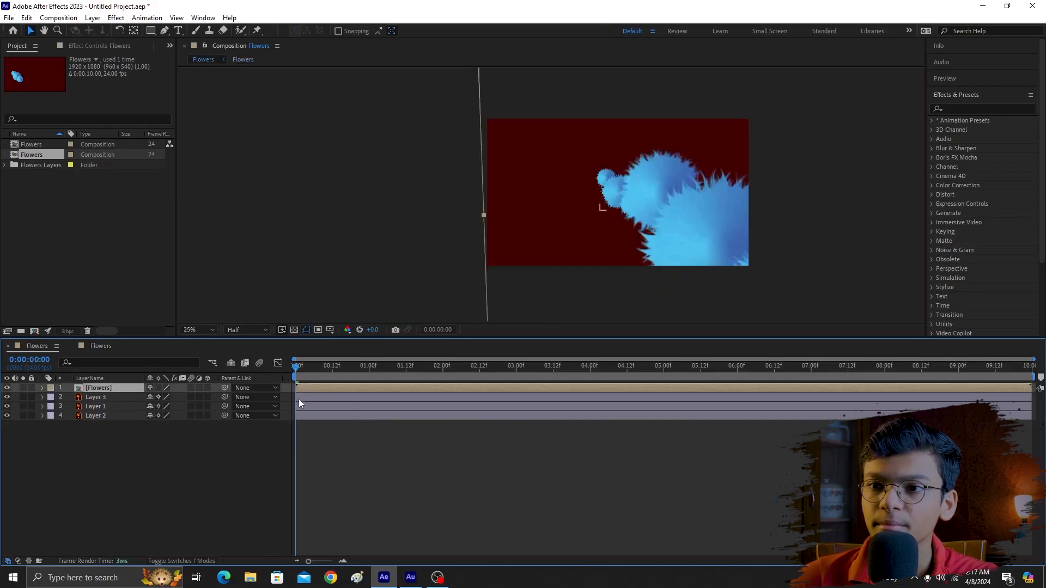
left_click_drag(297, 366, 314, 368)
left_click(515, 486)
key("space")
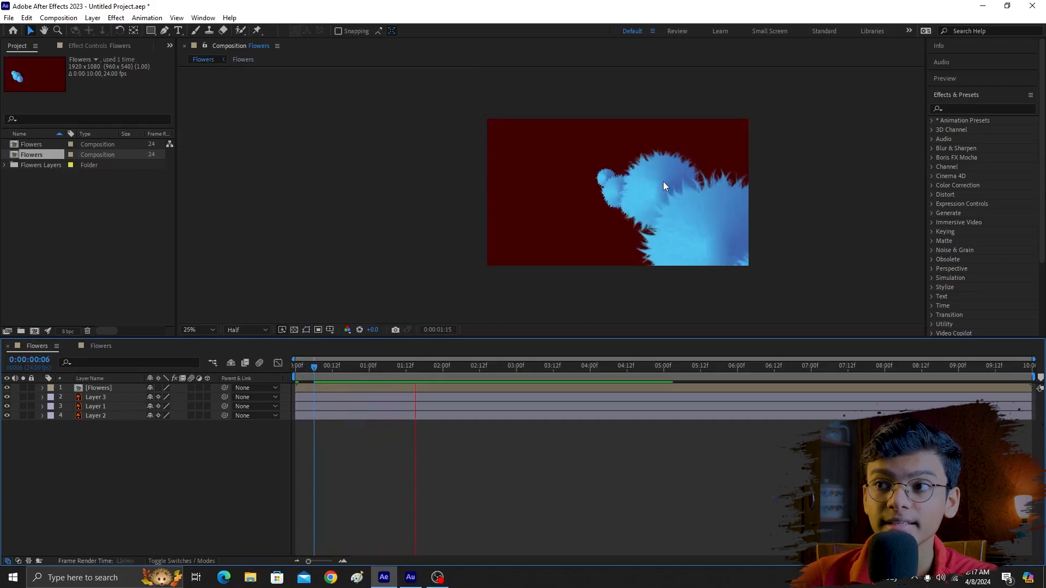
left_click_drag(478, 366, 316, 367)
key("space")
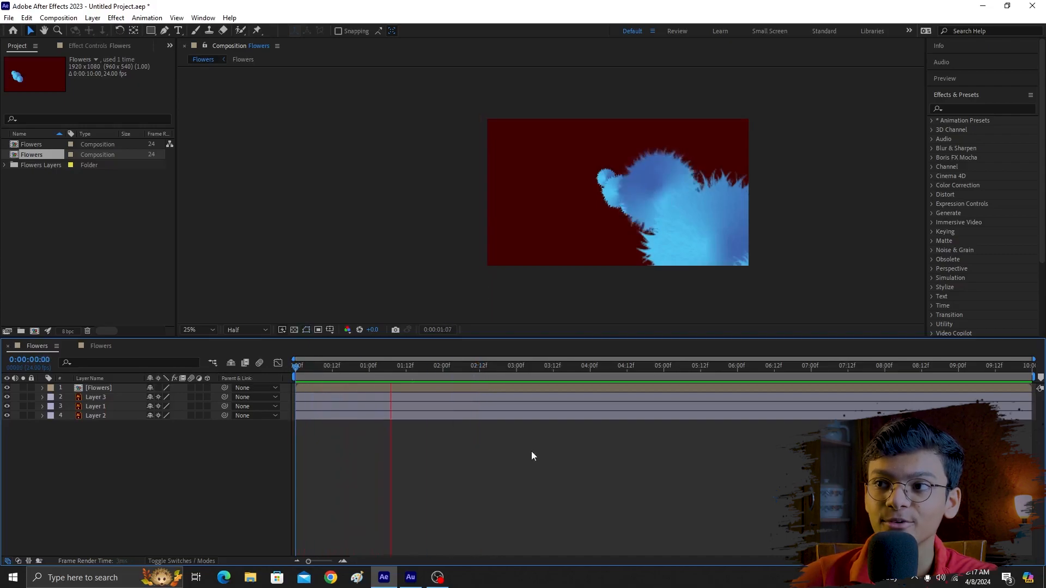
key("space")
left_click_drag(412, 369, 263, 369)
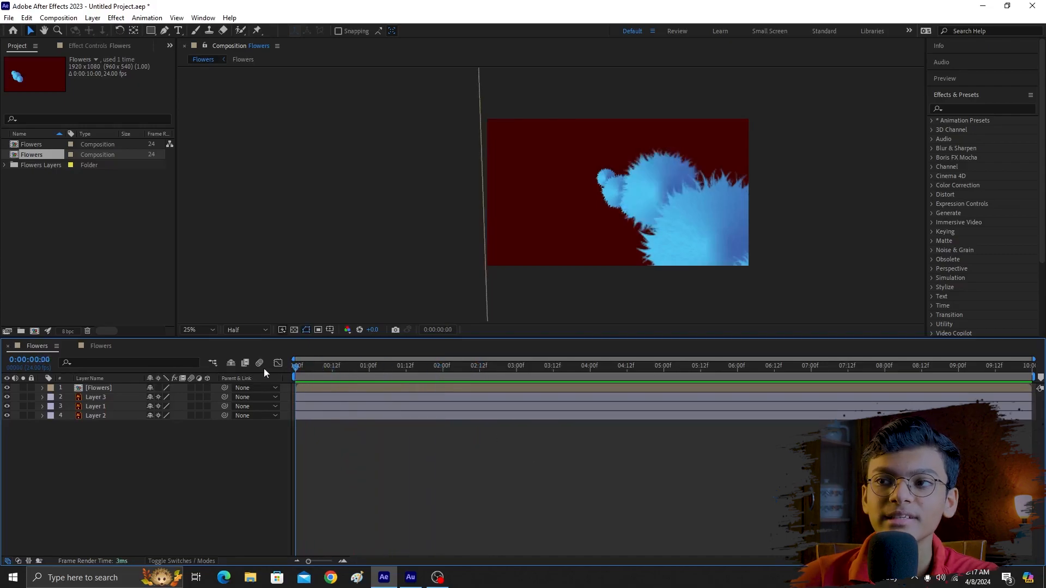
Move Layer 3, Layer 1 and Layer 2 together to the left side of the frame, clear of the enlarged cluster
left_click(108, 415)
left_click(111, 399, "shift")
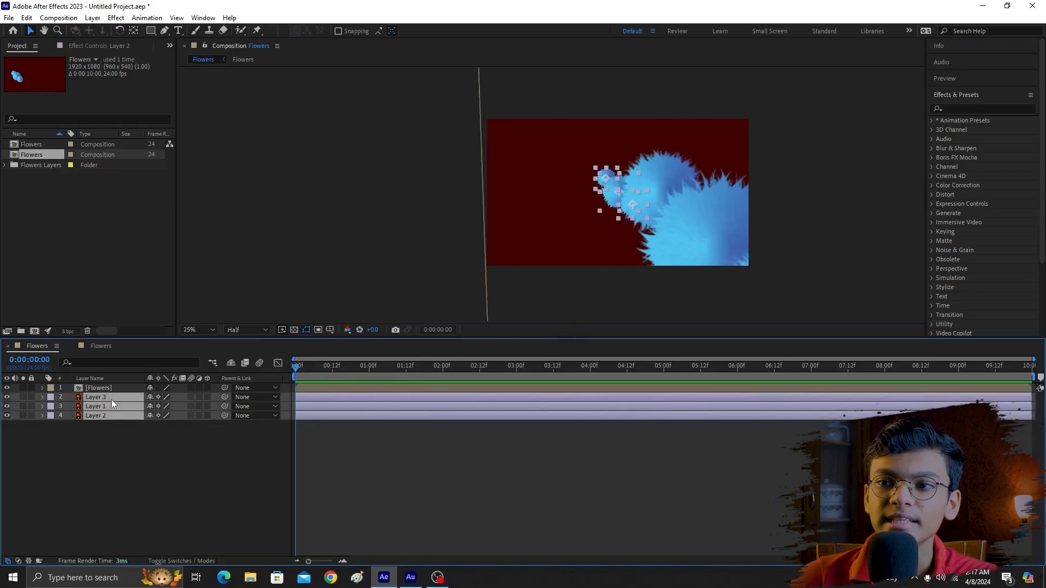
left_click_drag(618, 195, 538, 197)
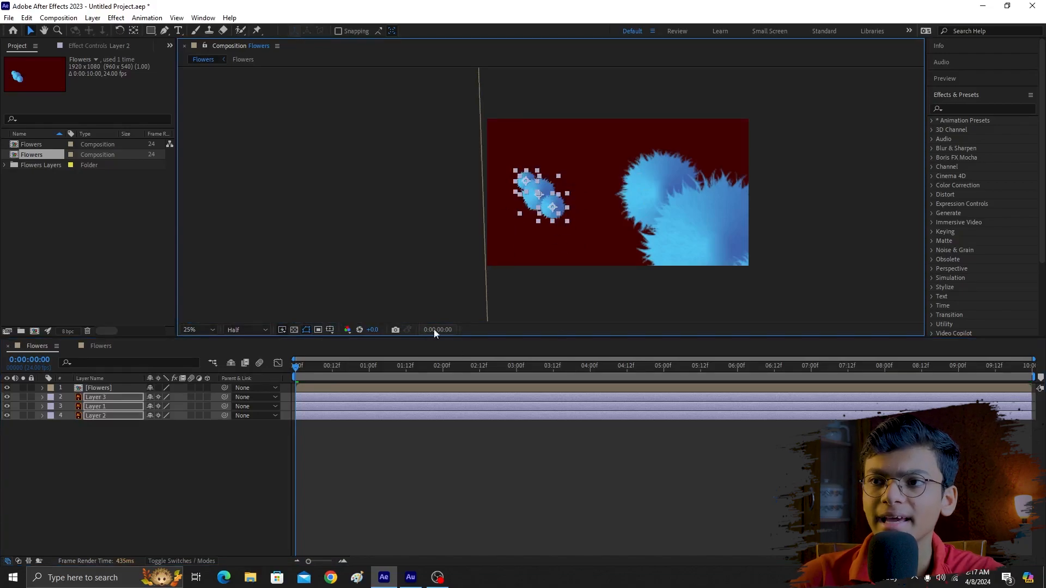
Inspect the flower layers inside the Flowers pre-comp, return to the main Flowers composition and deselect everything
left_click(119, 387)
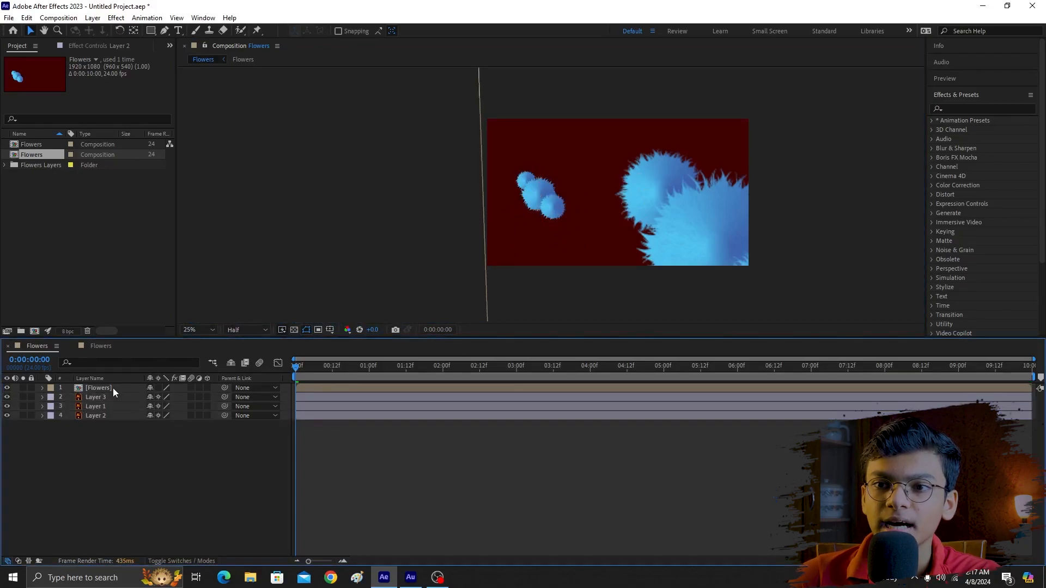
double_click(115, 388)
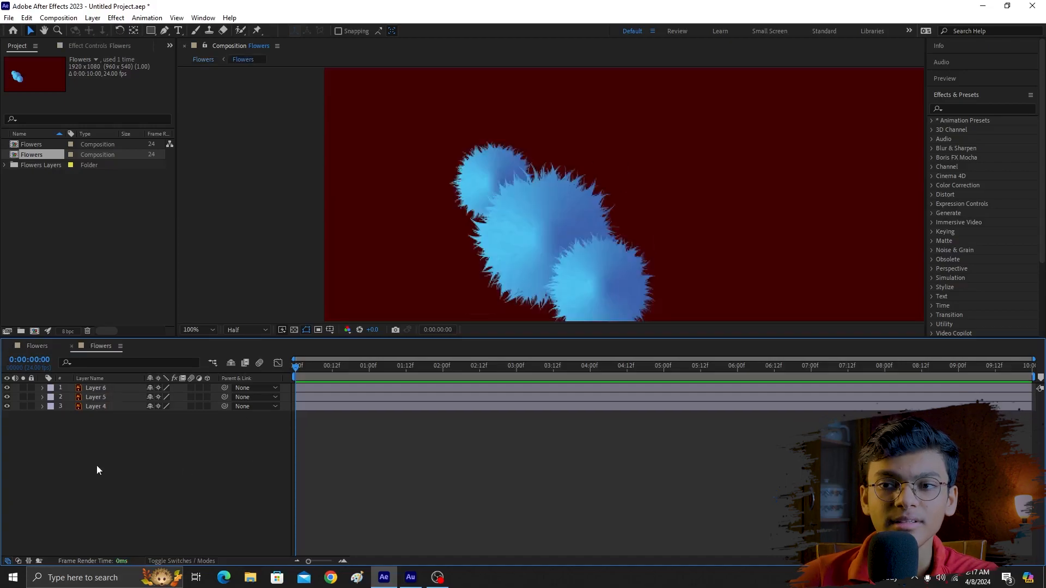
left_click(110, 397)
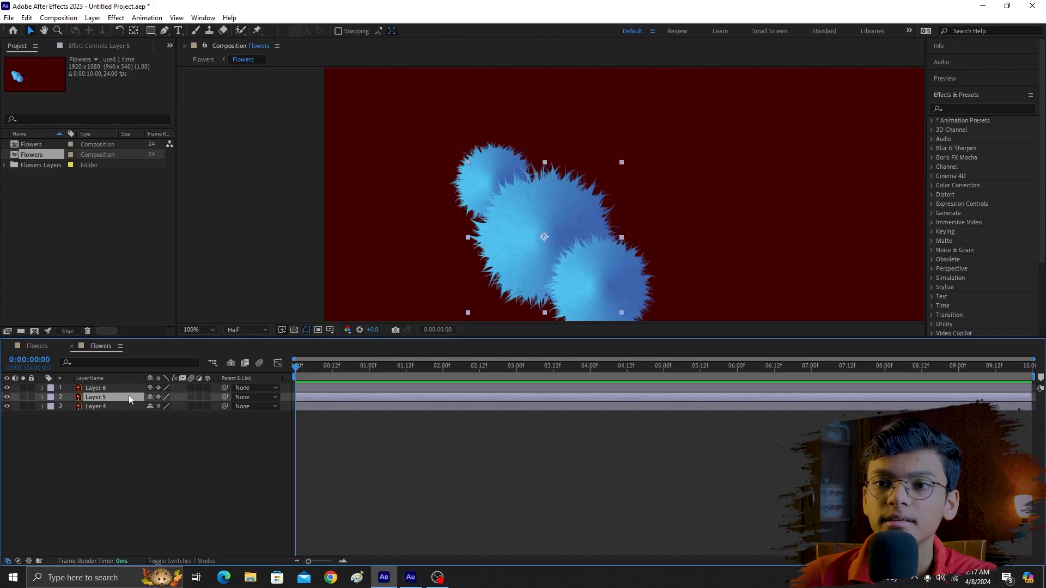
left_click(33, 346)
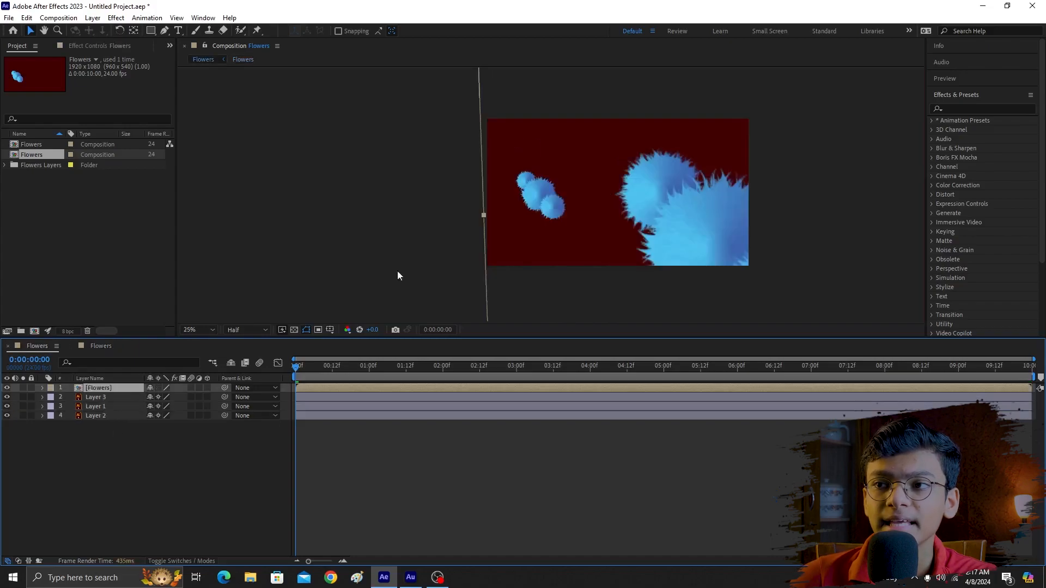
left_click(209, 506)
Parent Layer 3 and Layer 2, the small cluster's outer flowers, to Layer 1, its middle flower
left_click(115, 398)
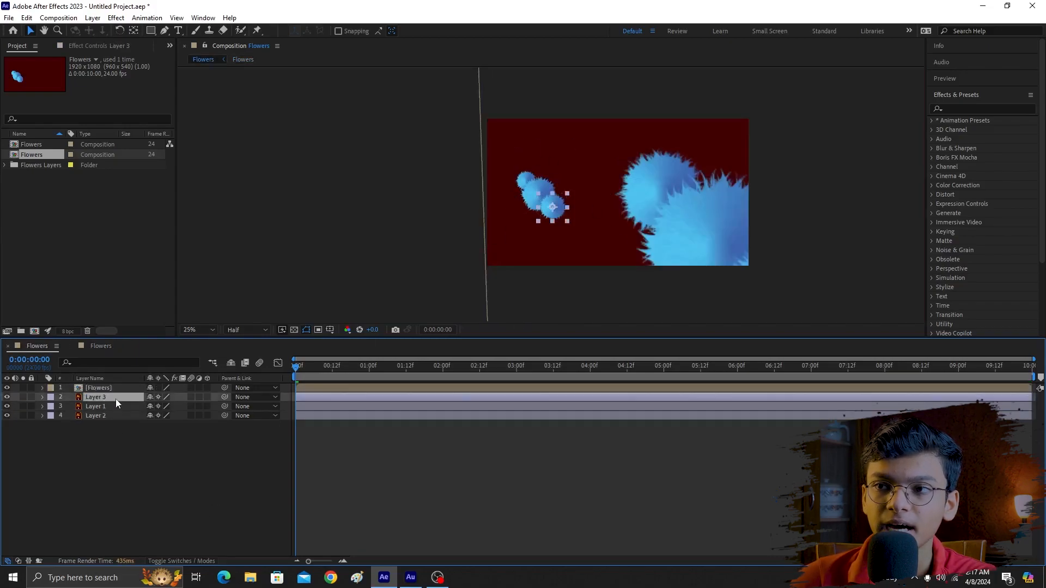
left_click(109, 406)
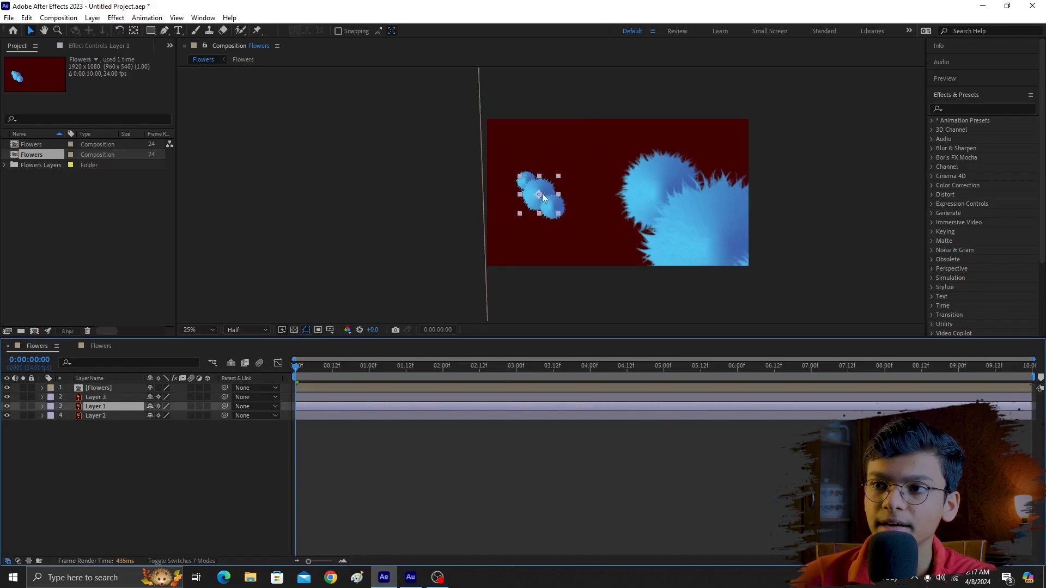
scroll(517, 195, "up", 4)
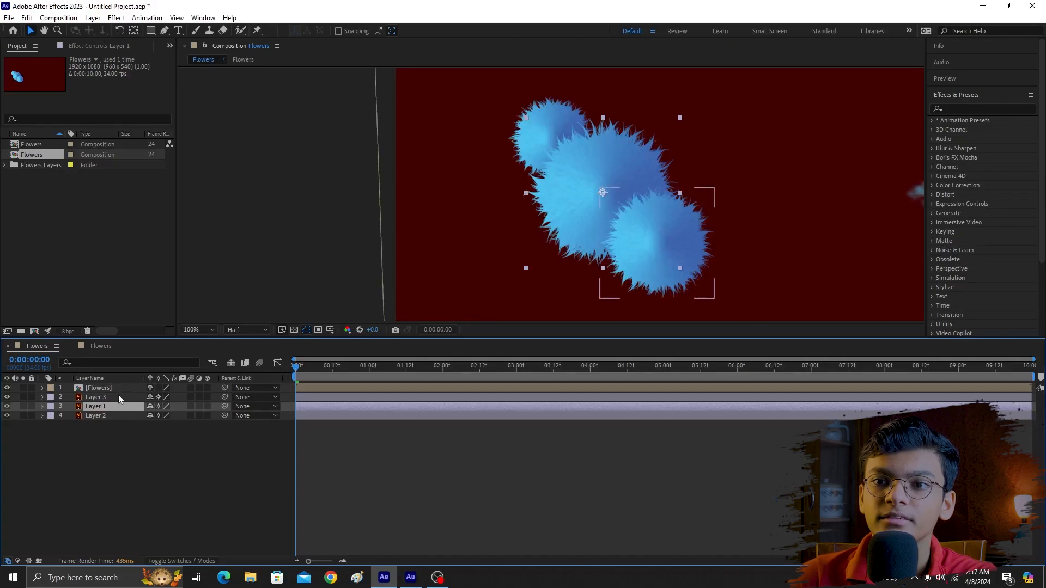
left_click(117, 397)
left_click_drag(228, 397, 107, 404)
left_click_drag(224, 416, 107, 408)
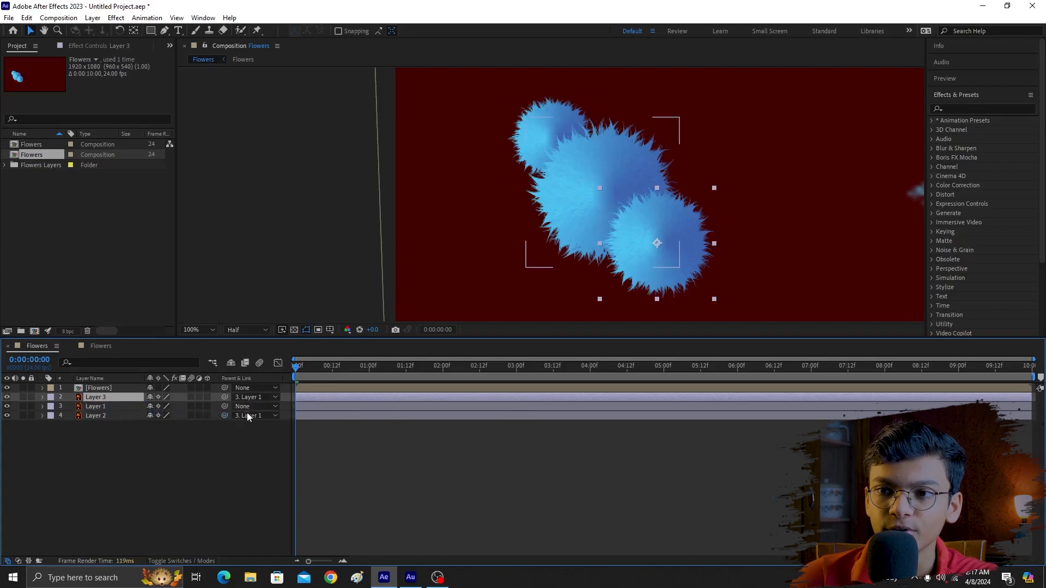
left_click(140, 450)
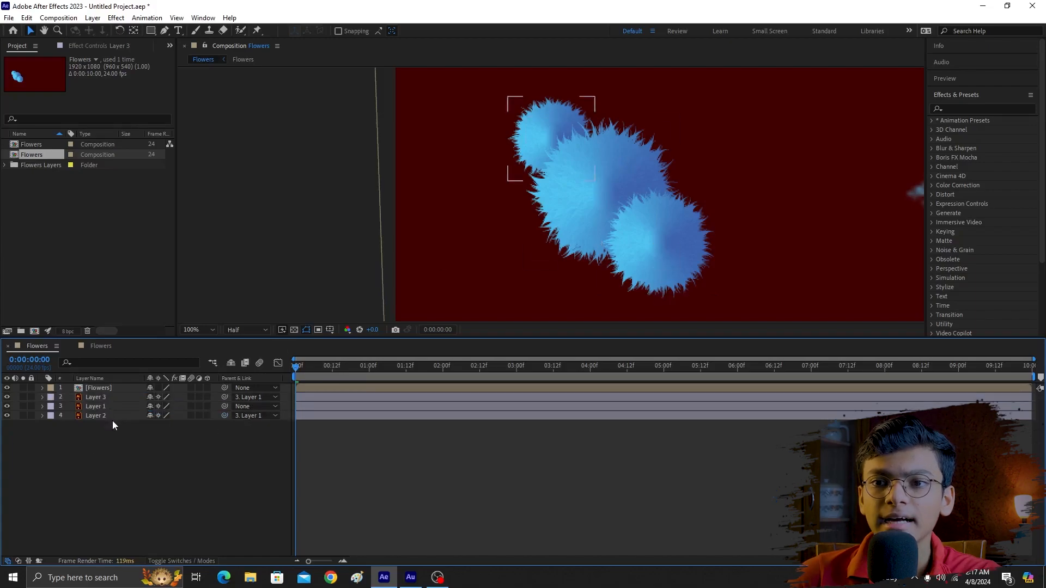
Pre-compose Layers 1, 2 and 3 into a new composition named 2nd Flower
left_click(110, 417)
left_click(109, 398, "shift")
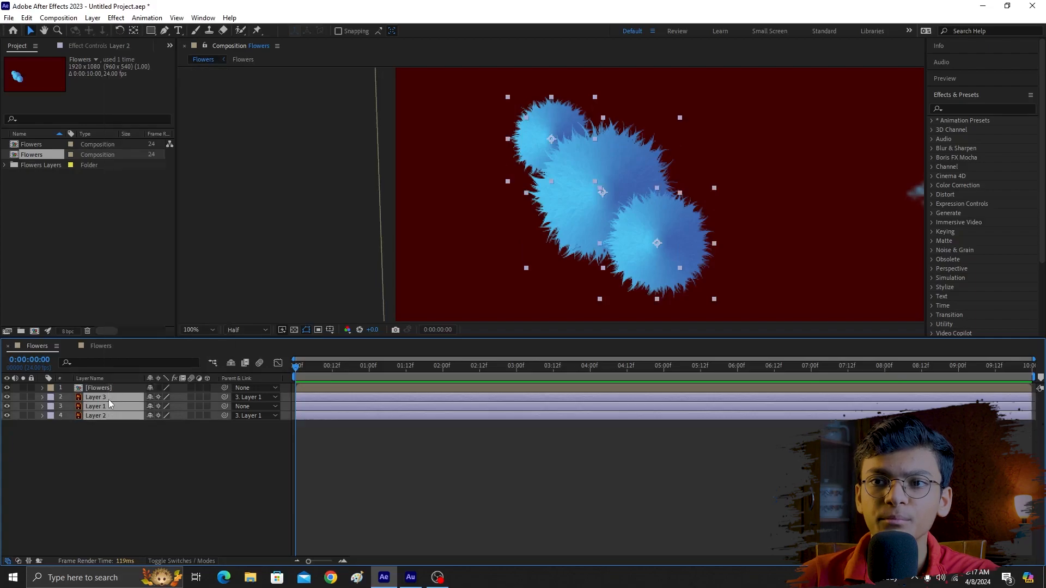
right_click(116, 398)
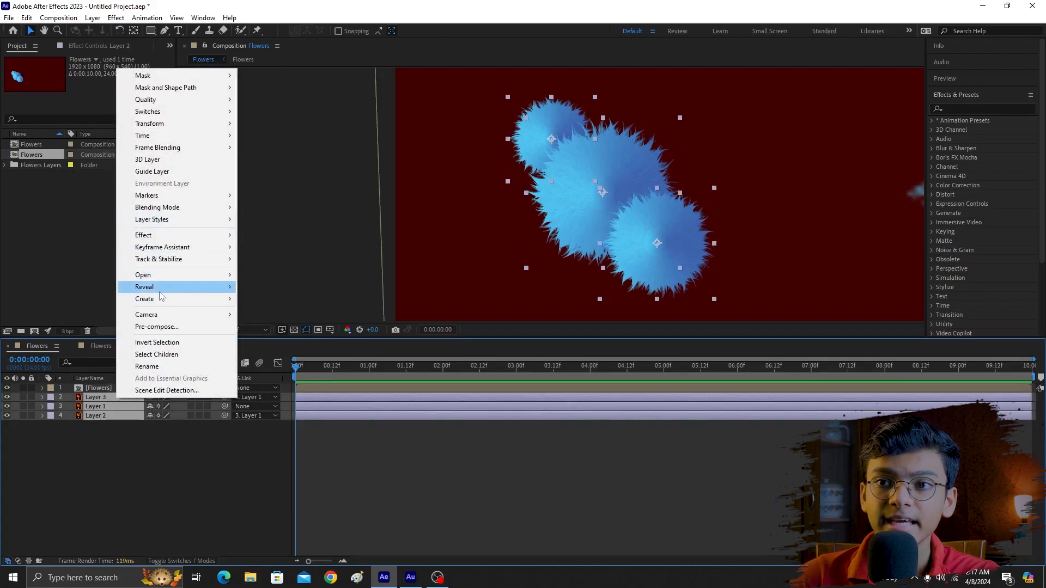
left_click(175, 328)
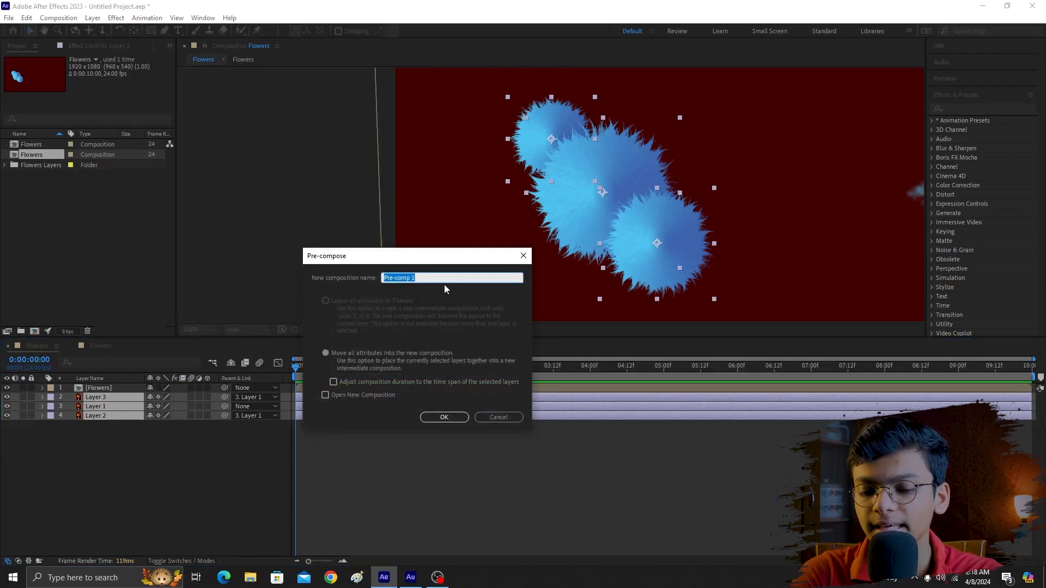
type("2nd Flower")
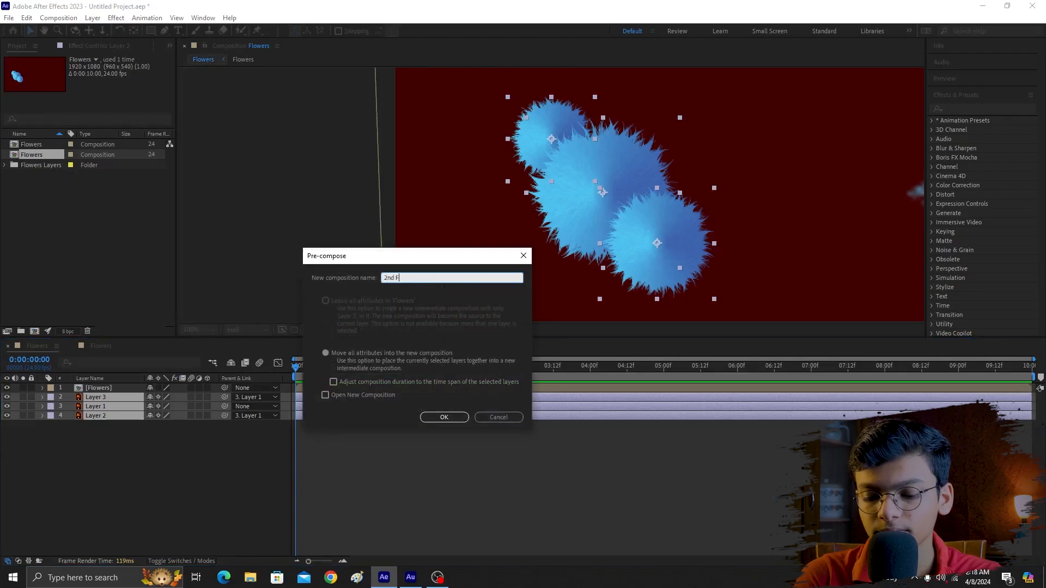
left_click(444, 416)
In the 2nd Flower pre-comp, keyframe Layer 1's rotation from 0 at the start to 5 full revolutions at 09:23
double_click(106, 399)
scroll(395, 266, "down", 4)
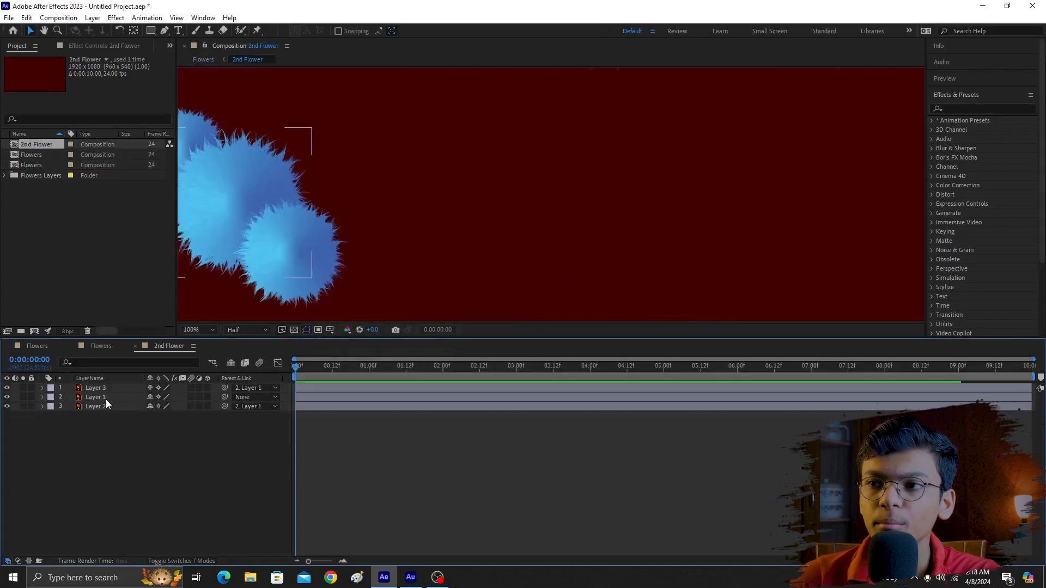
left_click(311, 236)
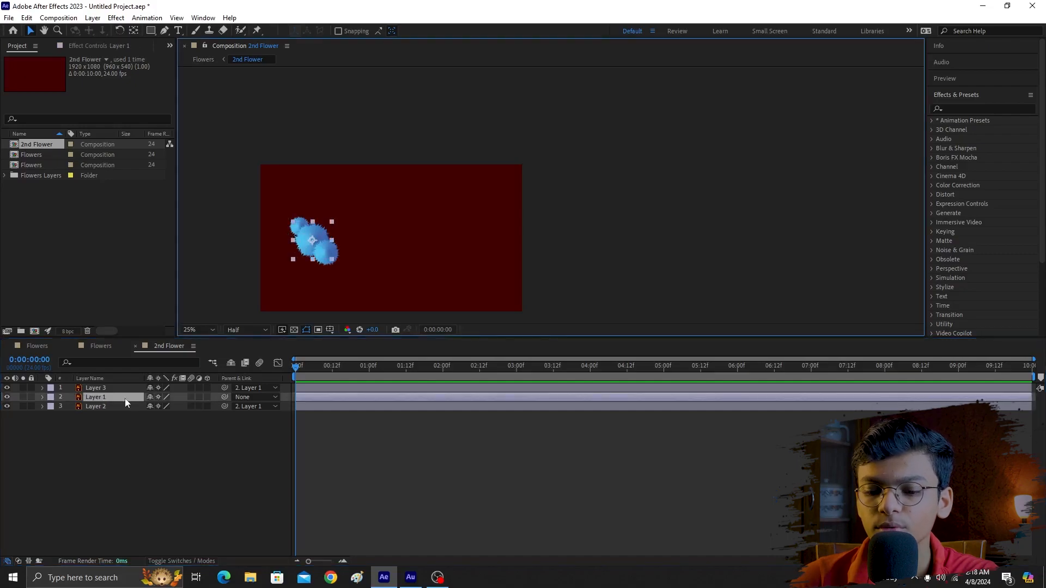
key("r")
left_click(70, 407)
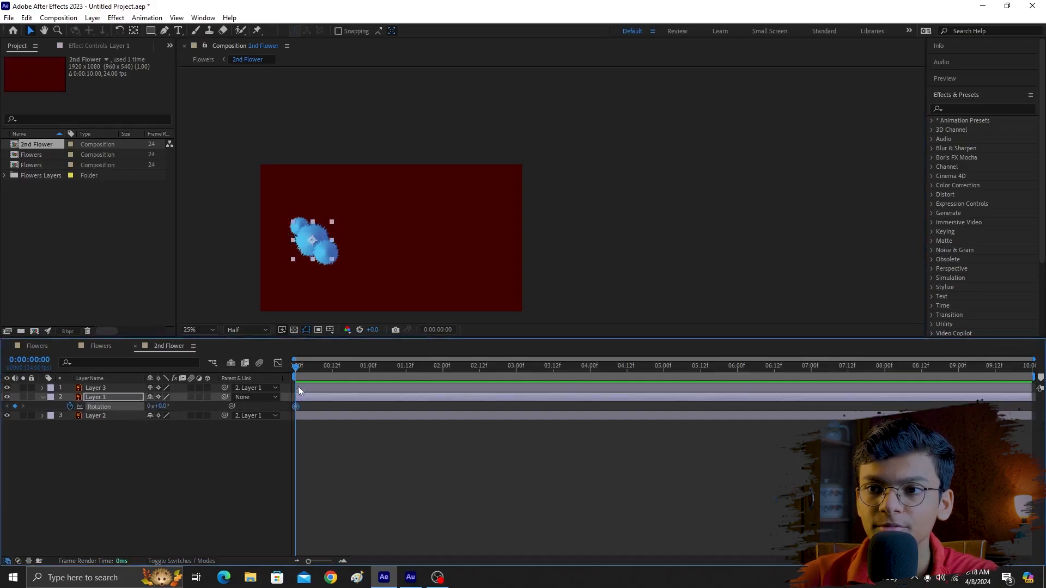
left_click_drag(305, 372, 1035, 365)
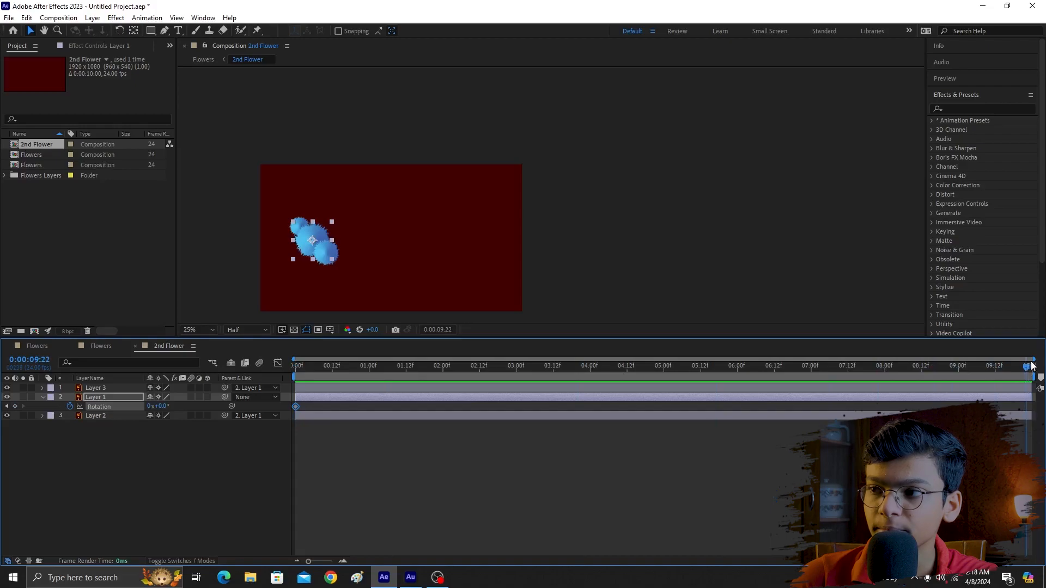
left_click(151, 407)
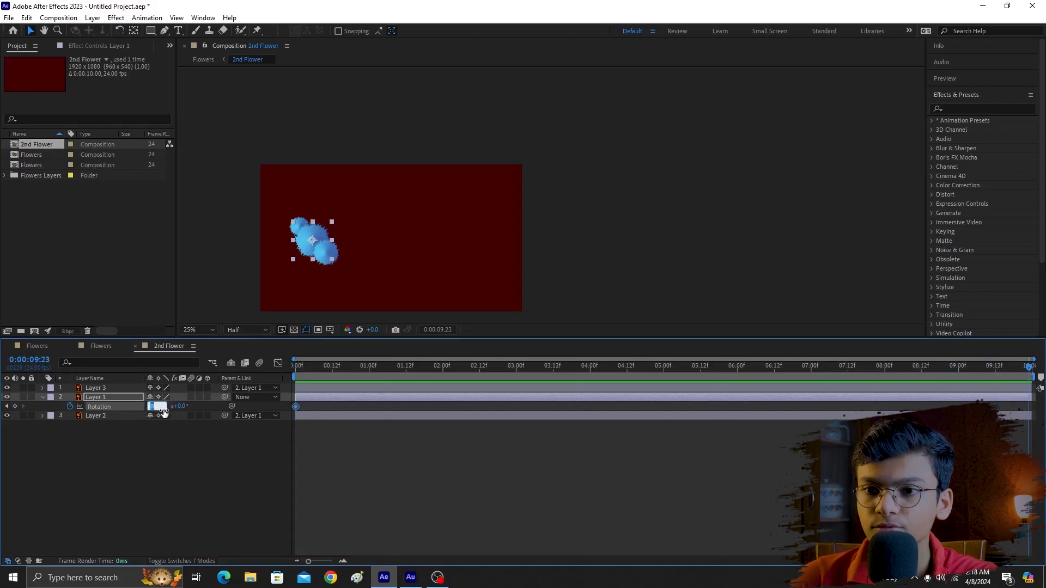
type("5")
key("Return")
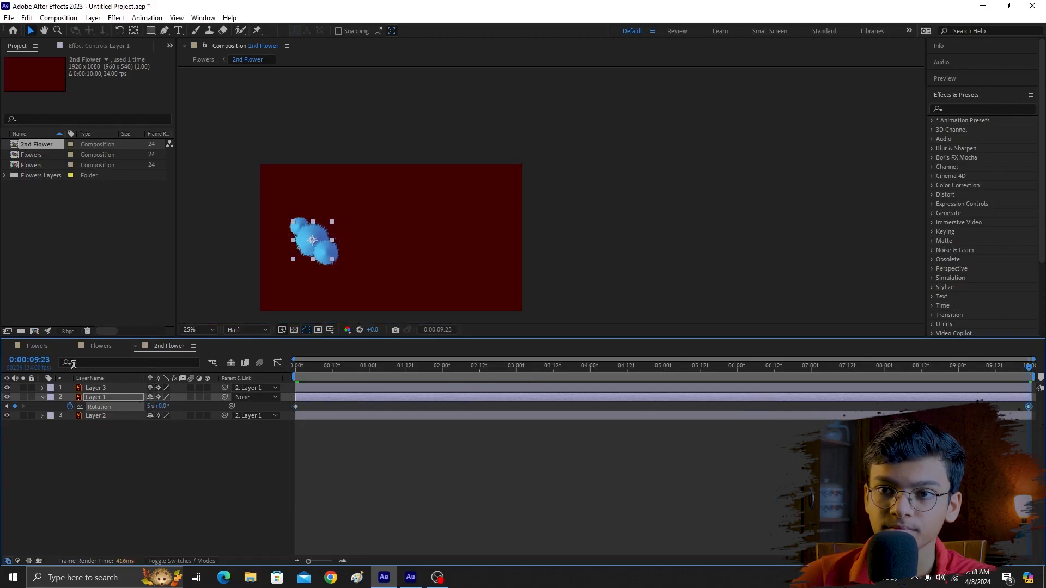
Preview the small cluster's rotation in the main Flowers composition and return the playhead to the start
left_click(35, 346)
left_click(452, 469)
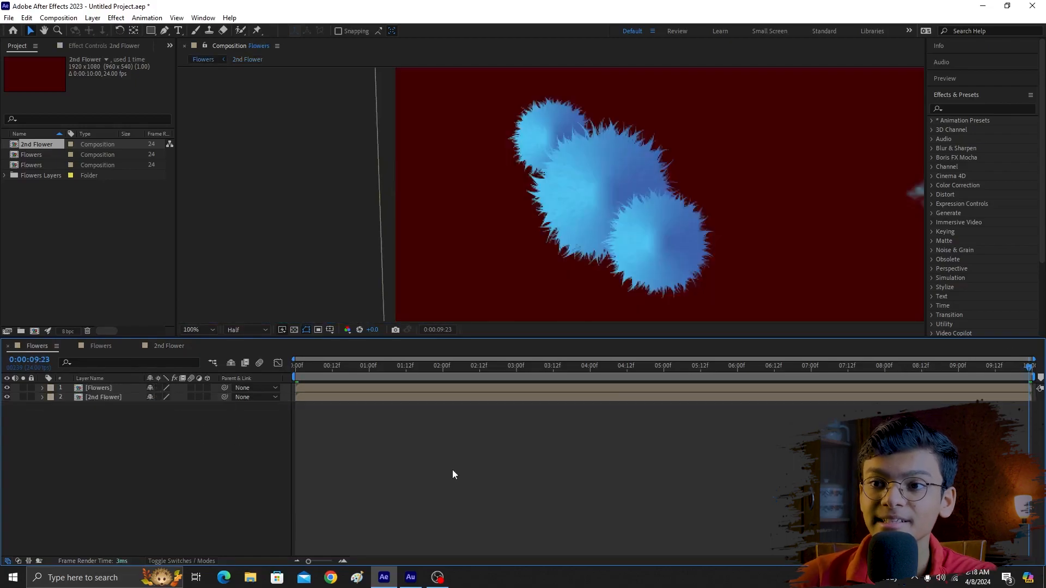
key("space")
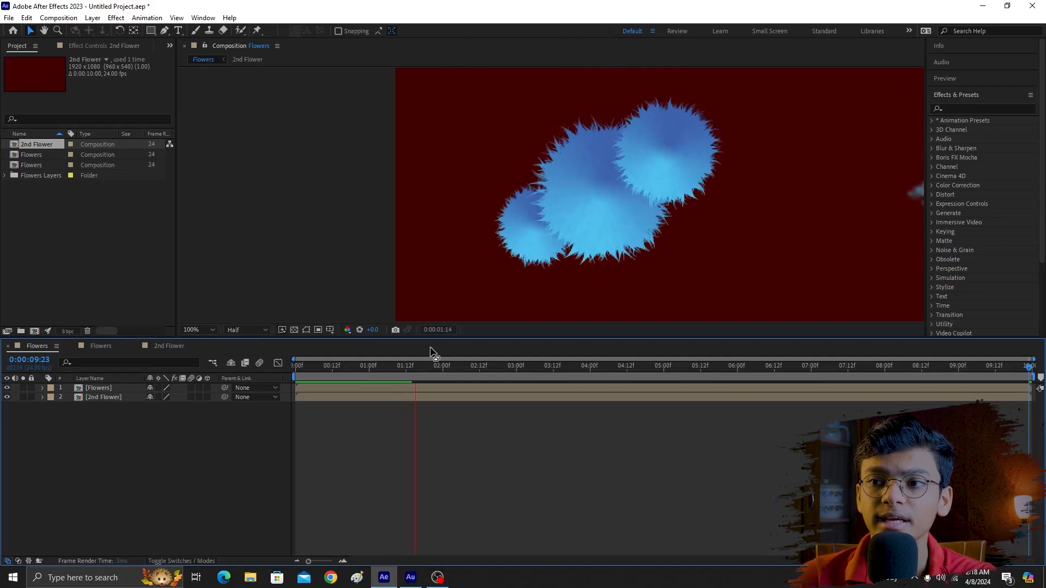
key("space")
left_click_drag(404, 367, 263, 363)
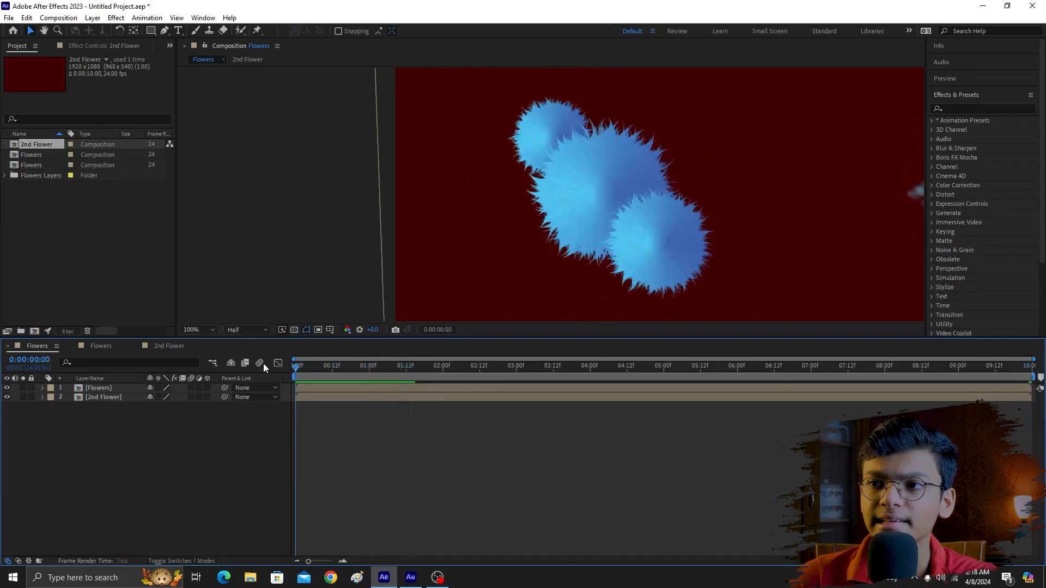
Fit the whole composition in the viewer, preview both clusters rotating, and return the playhead to the first frame
scroll(734, 198, "down", 4)
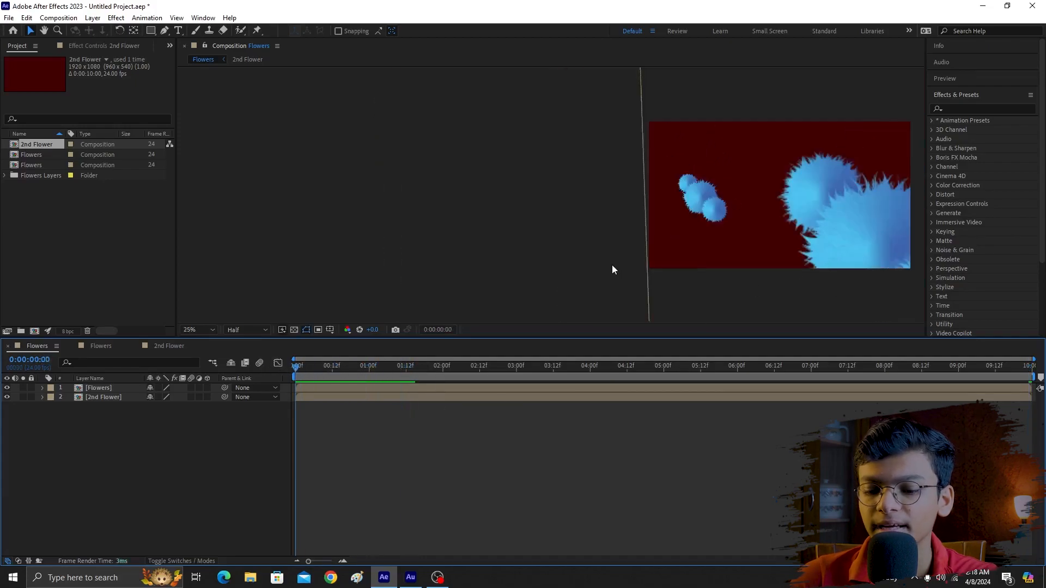
left_click(199, 328)
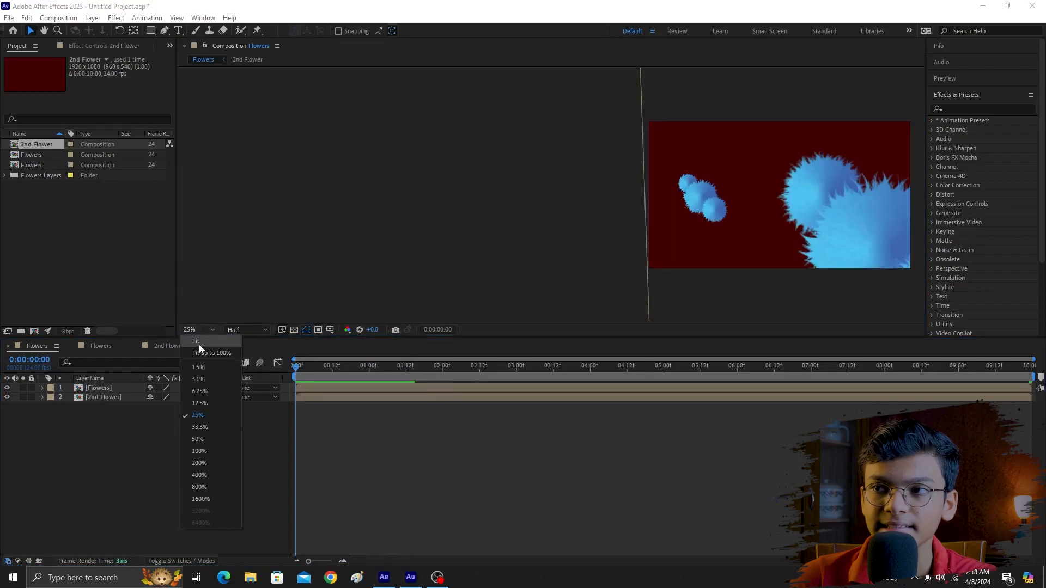
left_click(198, 347)
key("space")
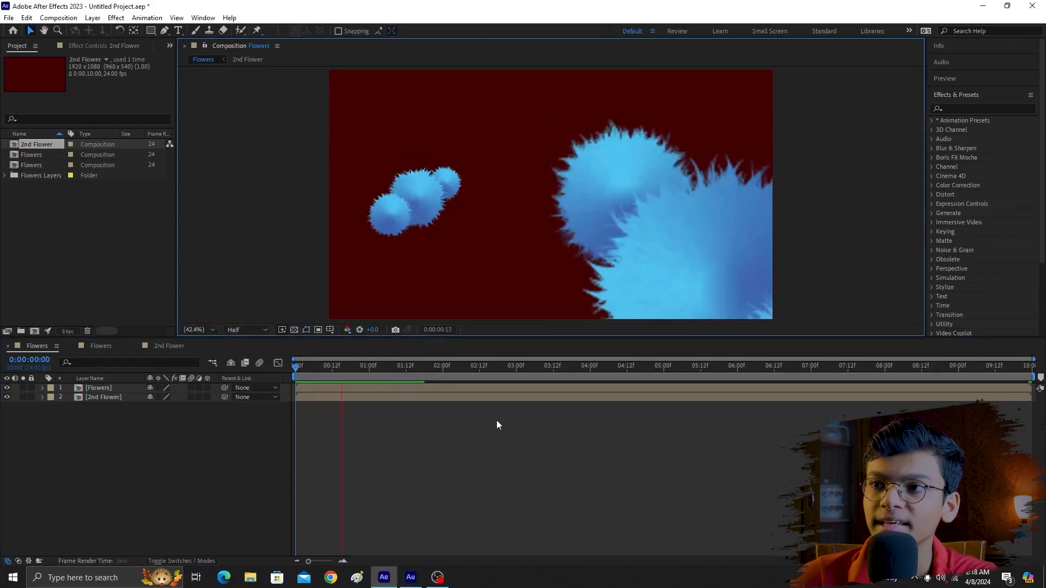
left_click(390, 368)
key("Home")
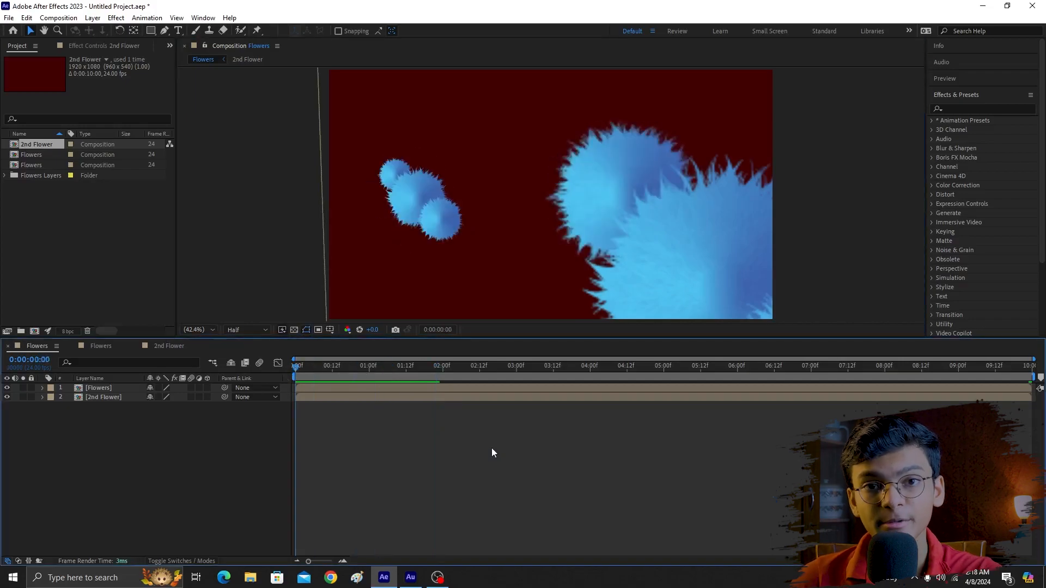